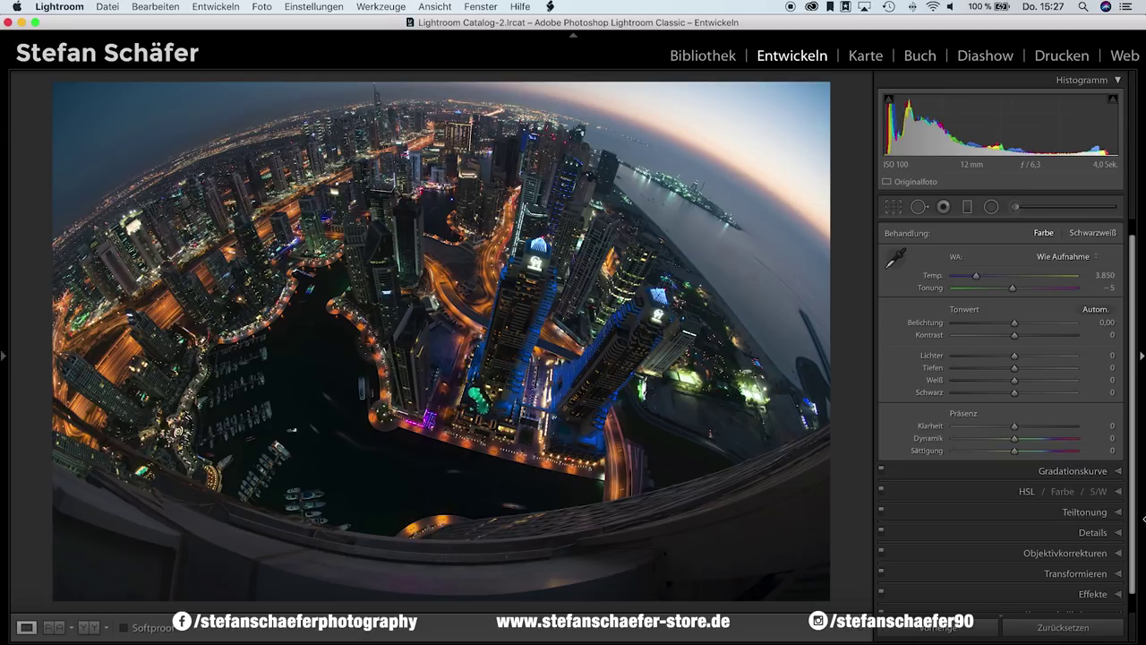
- Lift shadows to +60, pull highlights down to −70 and raise exposure to +0.20
left_click_drag(1017, 370, 1053, 373)
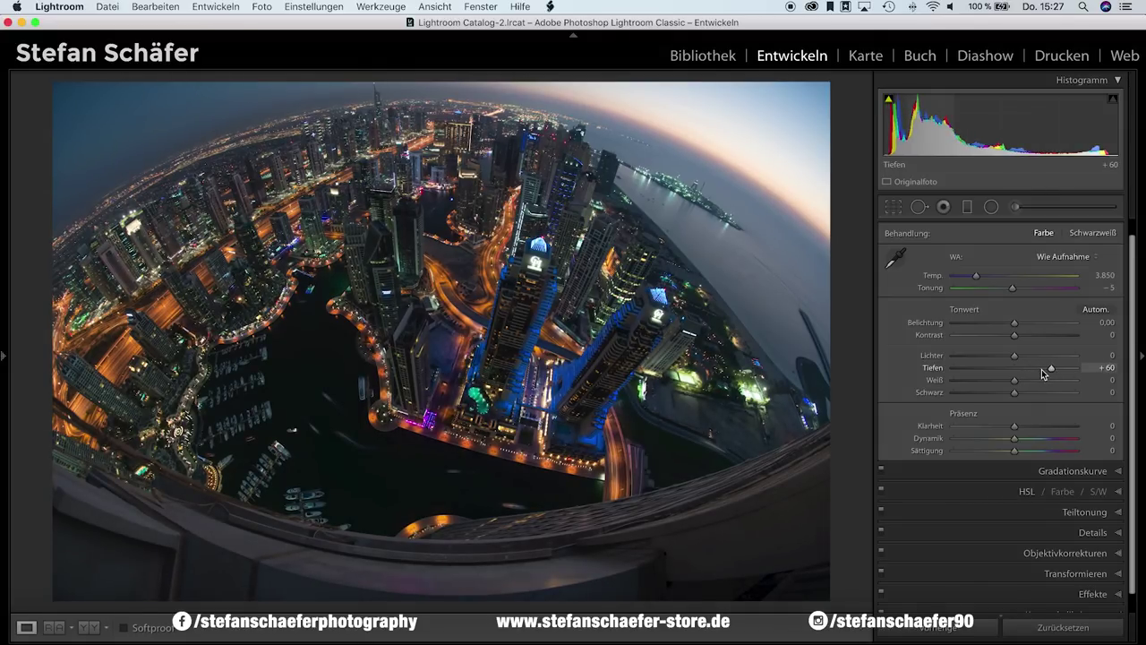
left_click_drag(1015, 356, 984, 359)
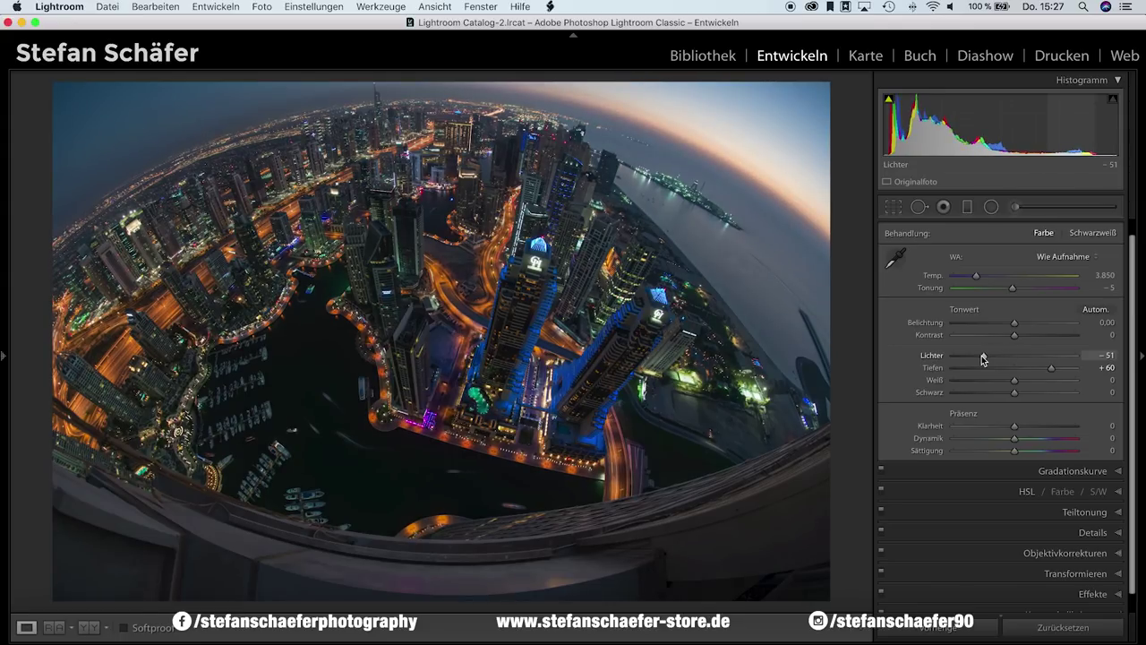
left_click_drag(984, 359, 969, 357)
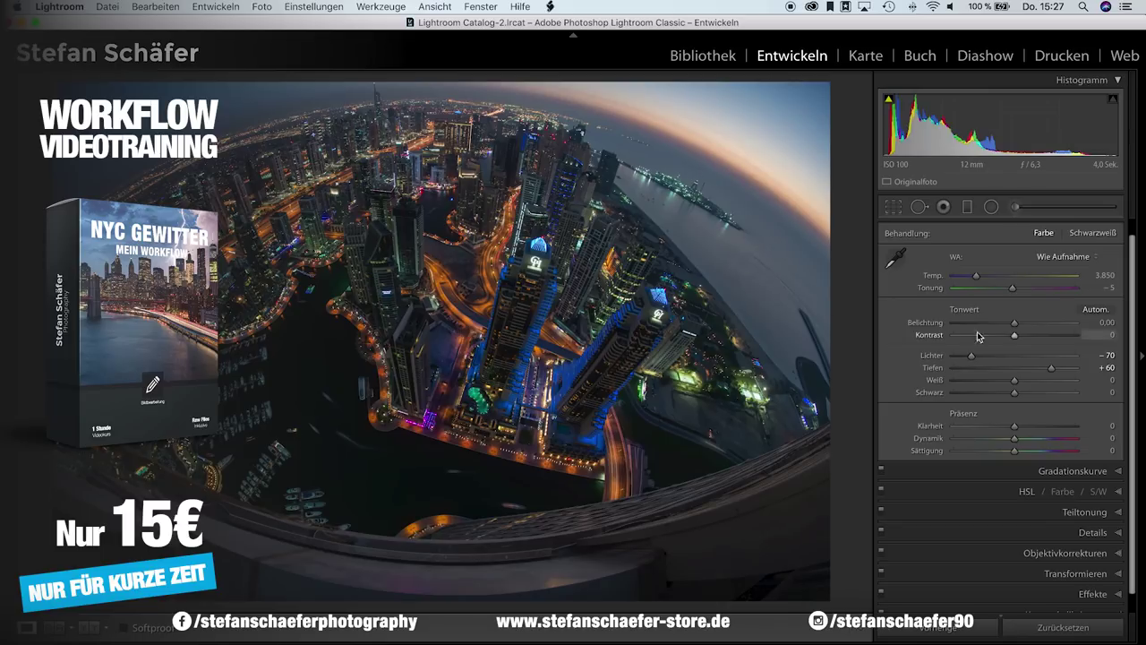
left_click_drag(1017, 322, 1018, 322)
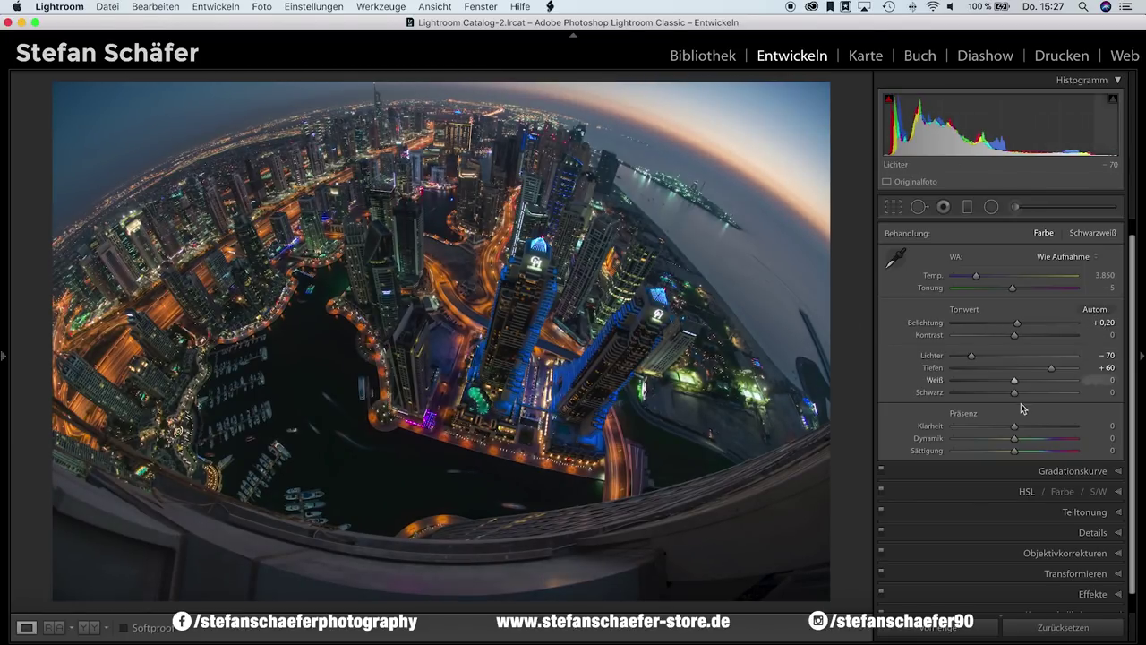
- Set whites to +9 and blacks to −18 while previewing clipping, and contrast to +10
key("alt")
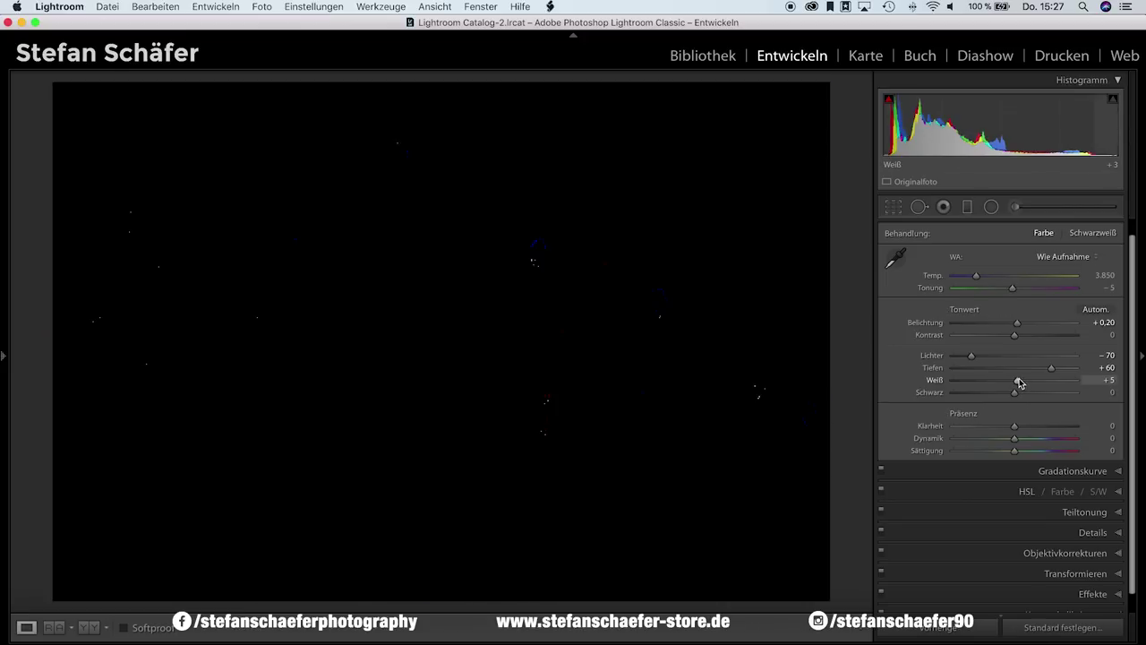
left_click_drag(1015, 383, 1022, 383)
left_click_drag(1021, 383, 1003, 400)
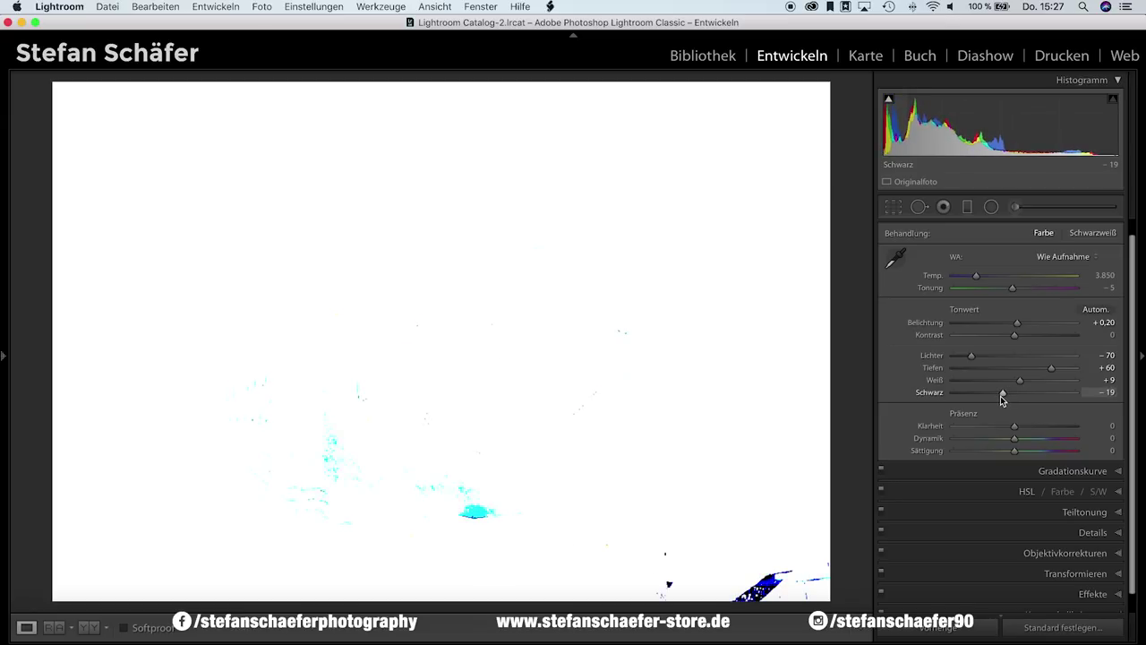
left_click_drag(1002, 400, 1004, 400)
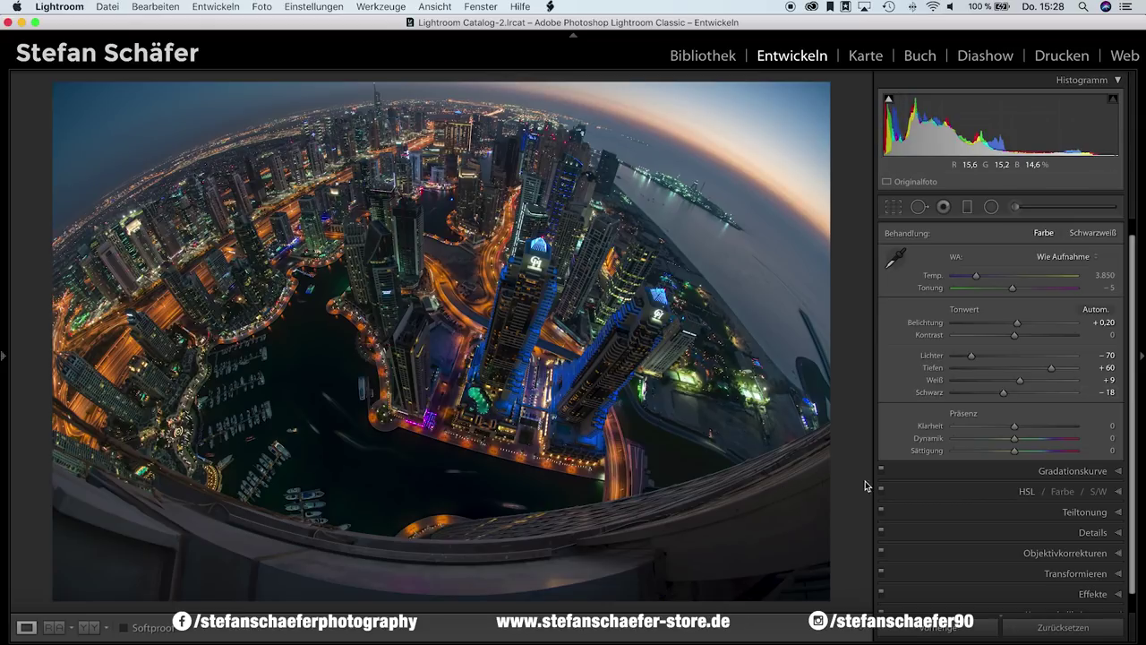
left_click_drag(1017, 335, 1023, 336)
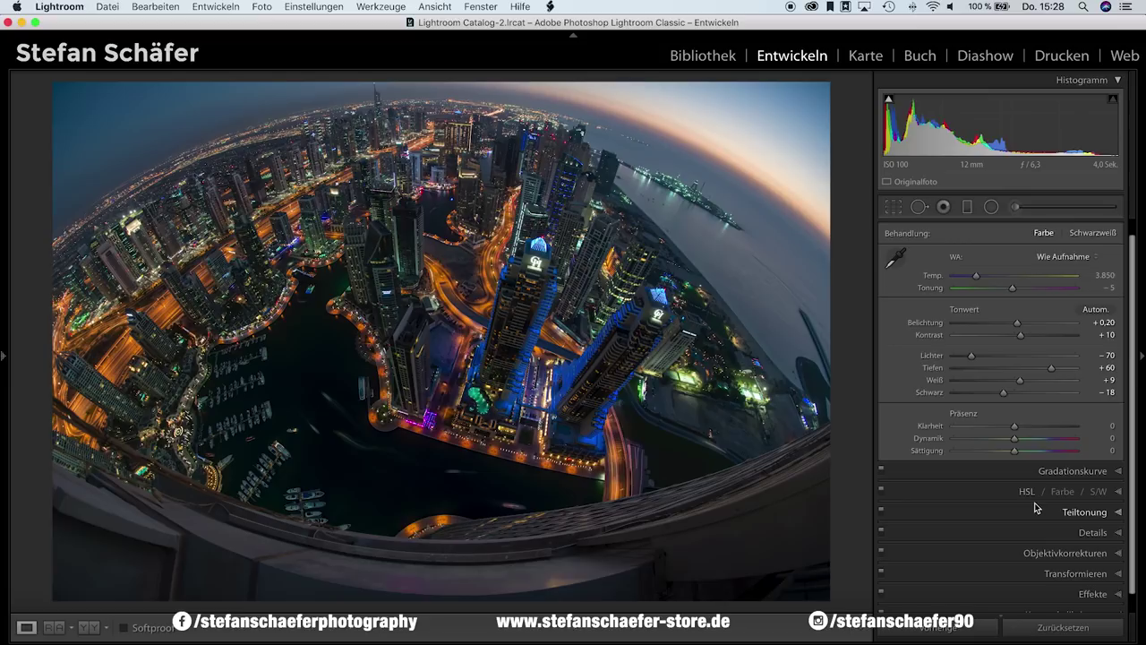
- Expand the Objektivkorrekturen (Lens Corrections) panel for the fisheye photo
left_click(1063, 553)
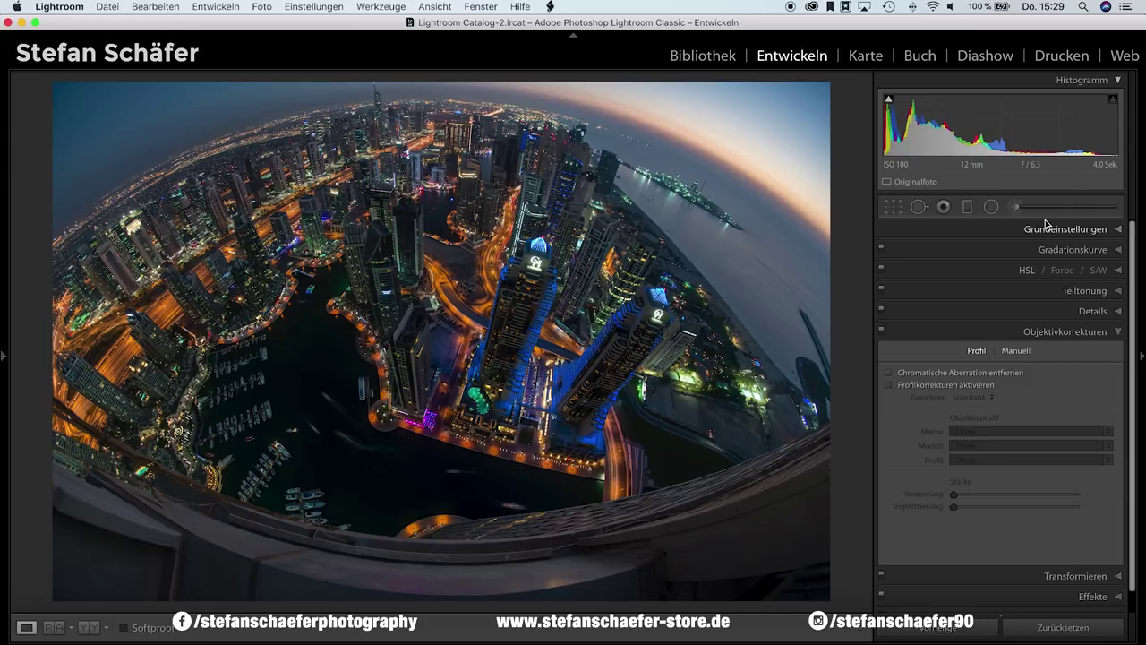
- Compare the lens profile correction, leave it off, and enable chromatic aberration removal
left_click(938, 388)
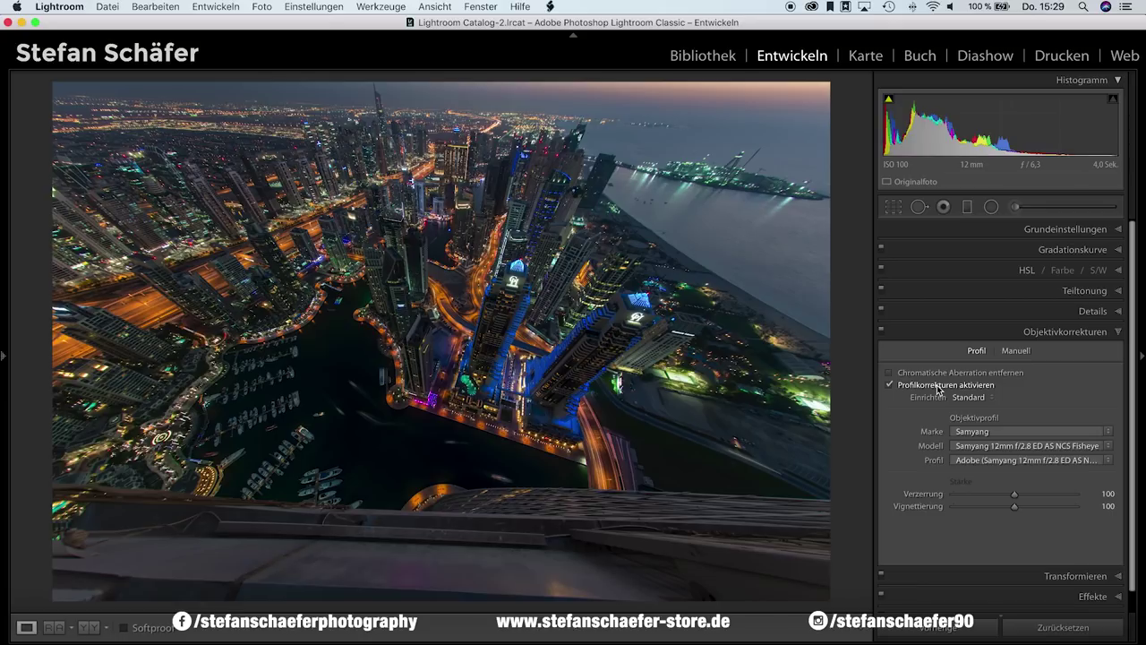
left_click(939, 386)
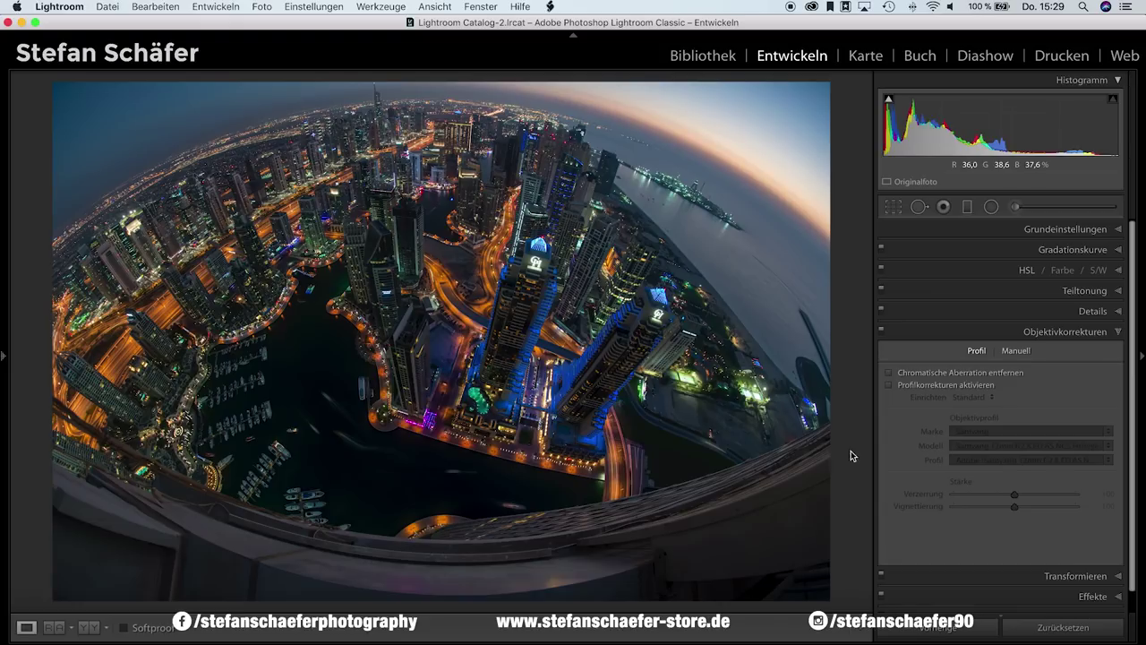
left_click(899, 386)
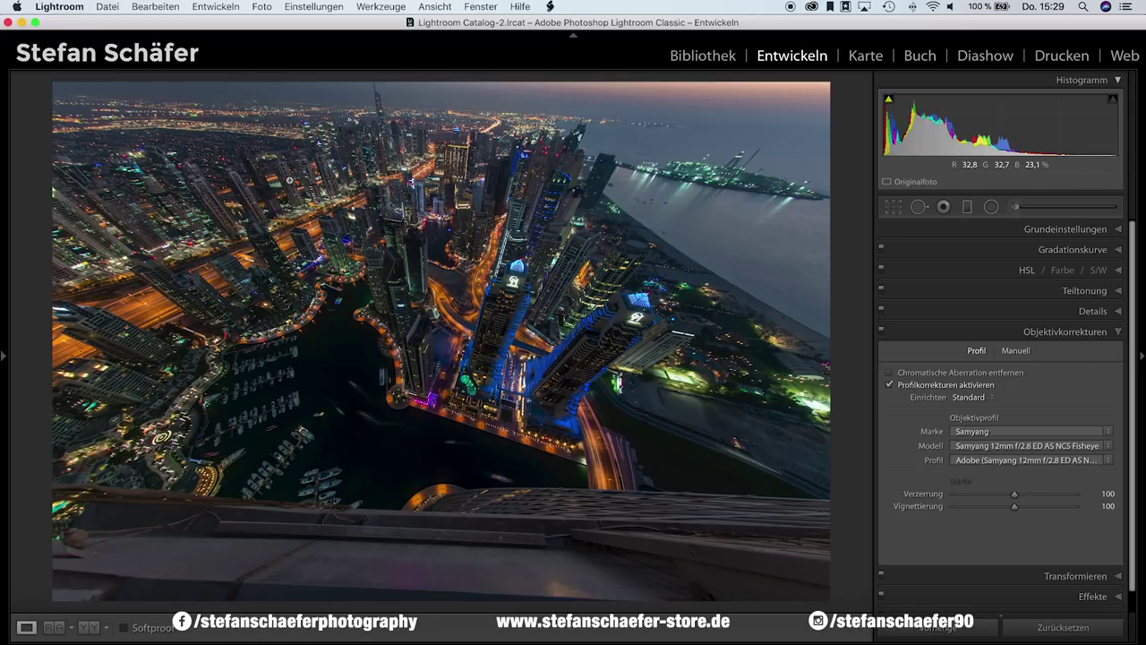
left_click(904, 385)
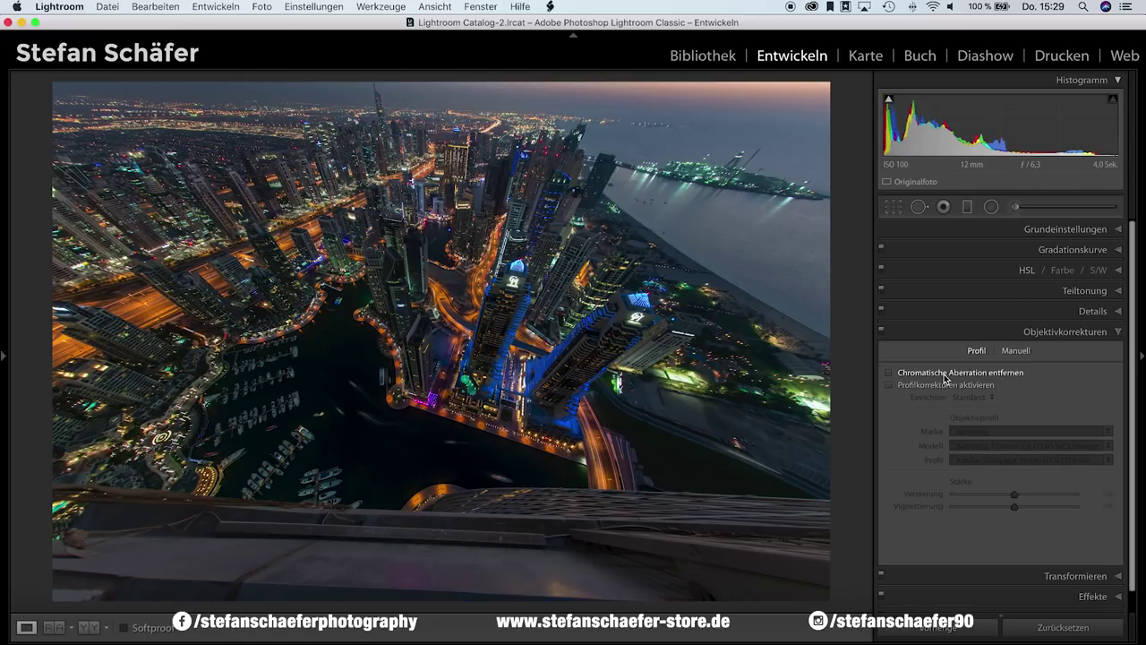
left_click(932, 372)
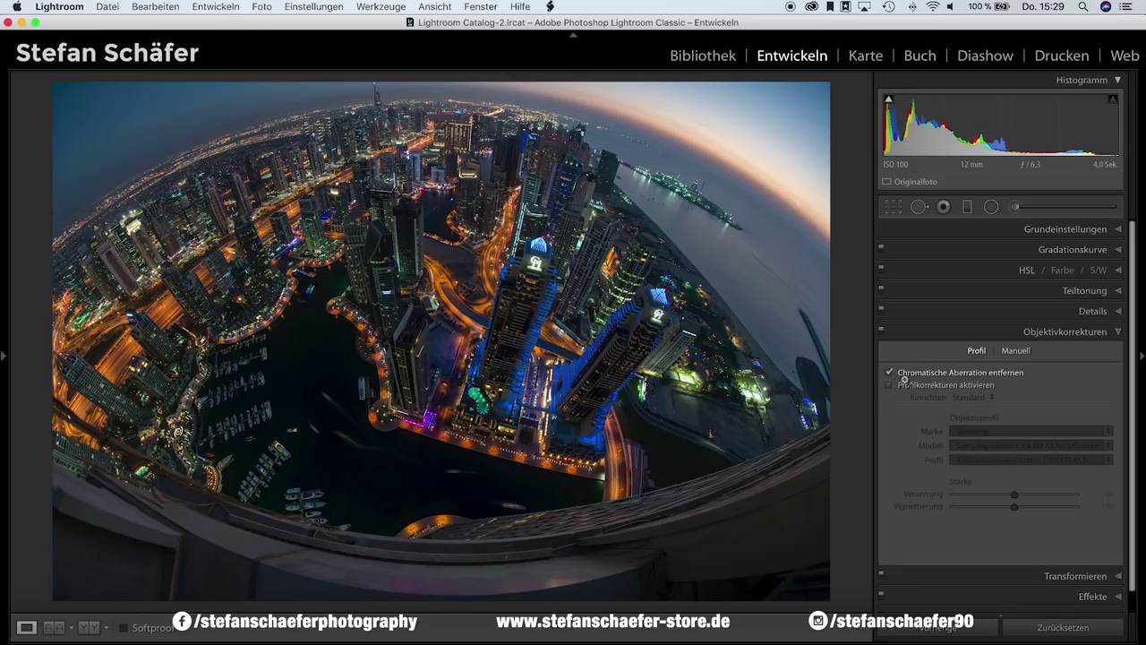
left_click(1065, 313)
- Sharpen with amount 80 and masking 34, then expand the HSL panel
left_click_drag(985, 462, 1020, 461)
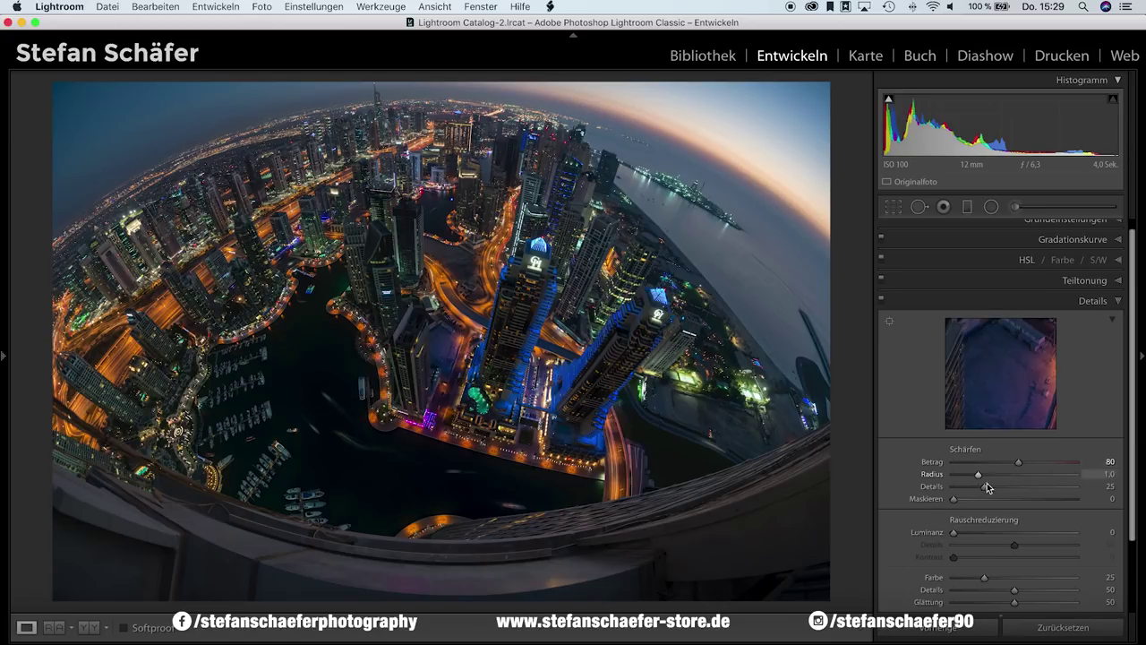
left_click(958, 504, "alt")
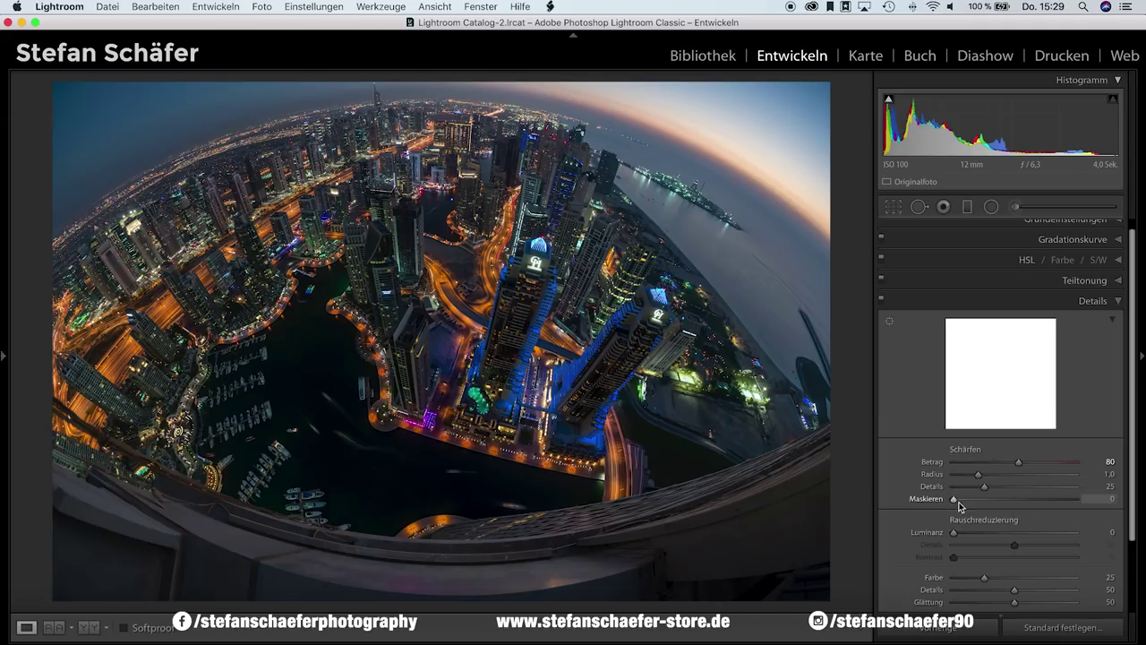
left_click_drag(994, 502, 996, 506)
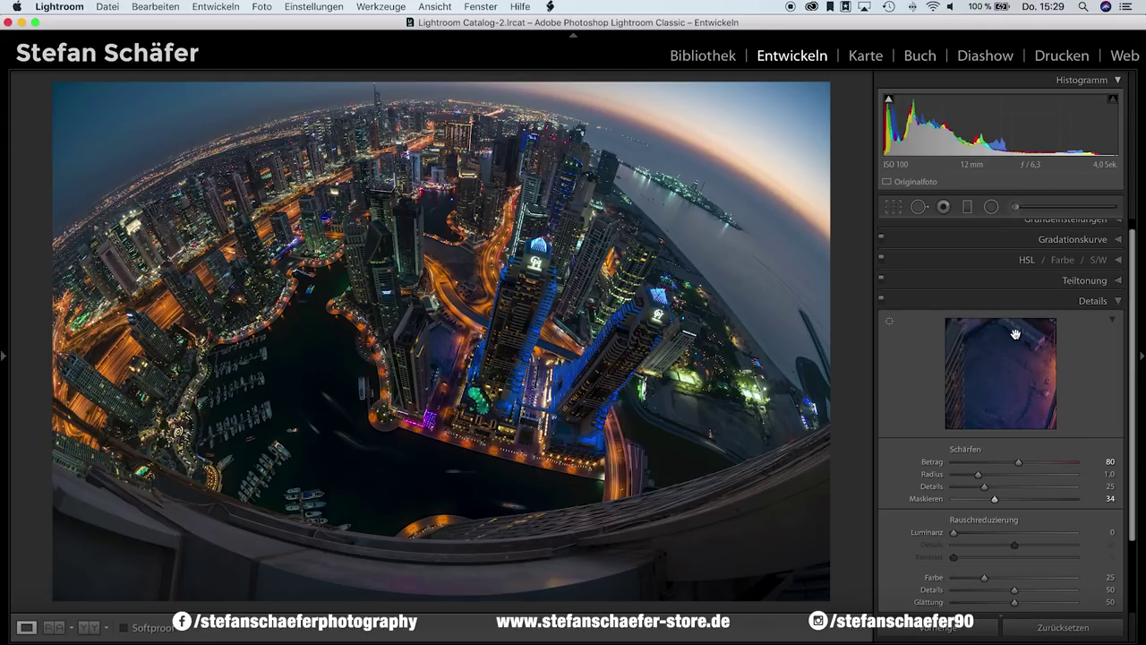
scroll(1008, 331, "up", 1)
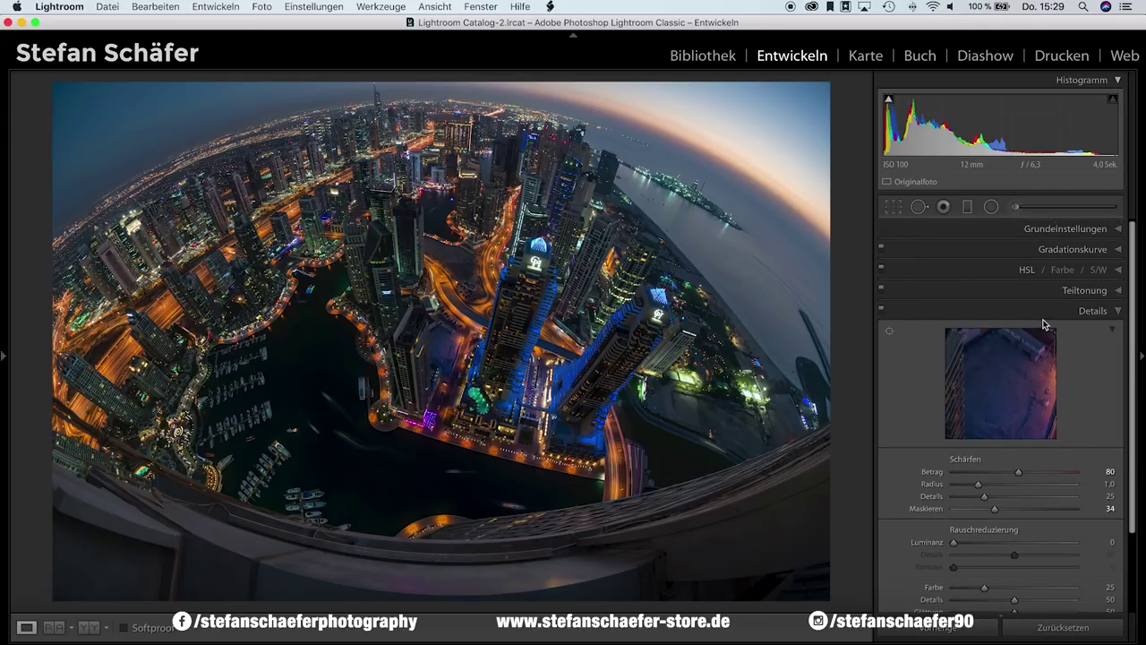
left_click(1023, 270)
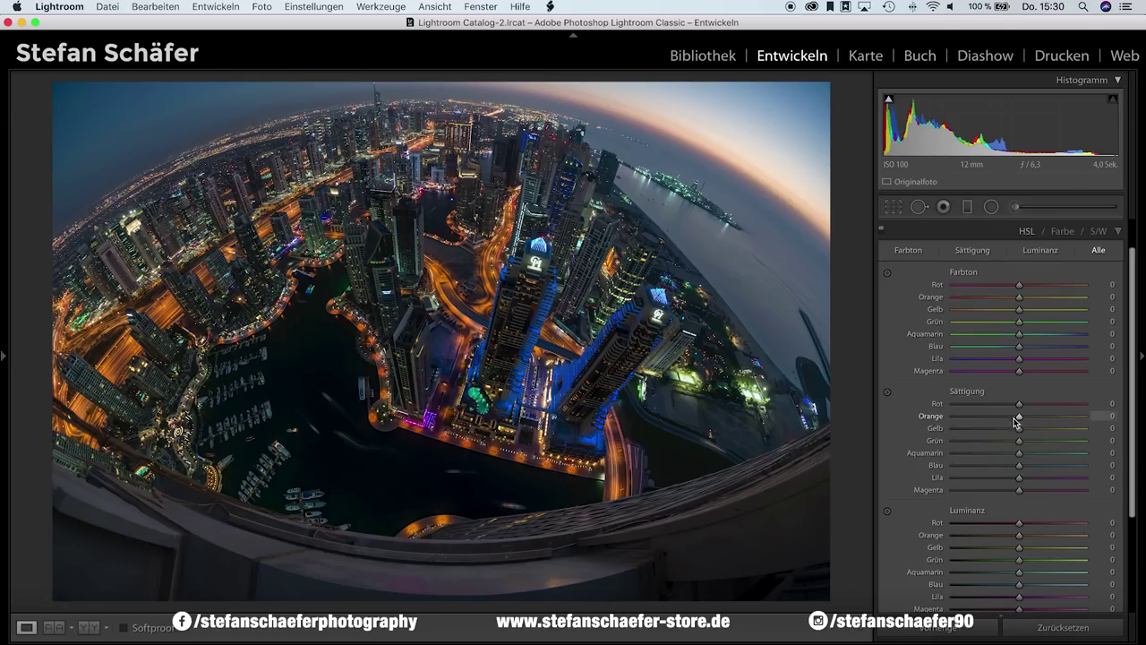
- Desaturate Red −16, Green −29, Purple −23, Magenta −19; set luminance Orange +11, Yellow +9, Aqua −15, Blue −5
left_click_drag(1019, 409, 1014, 410)
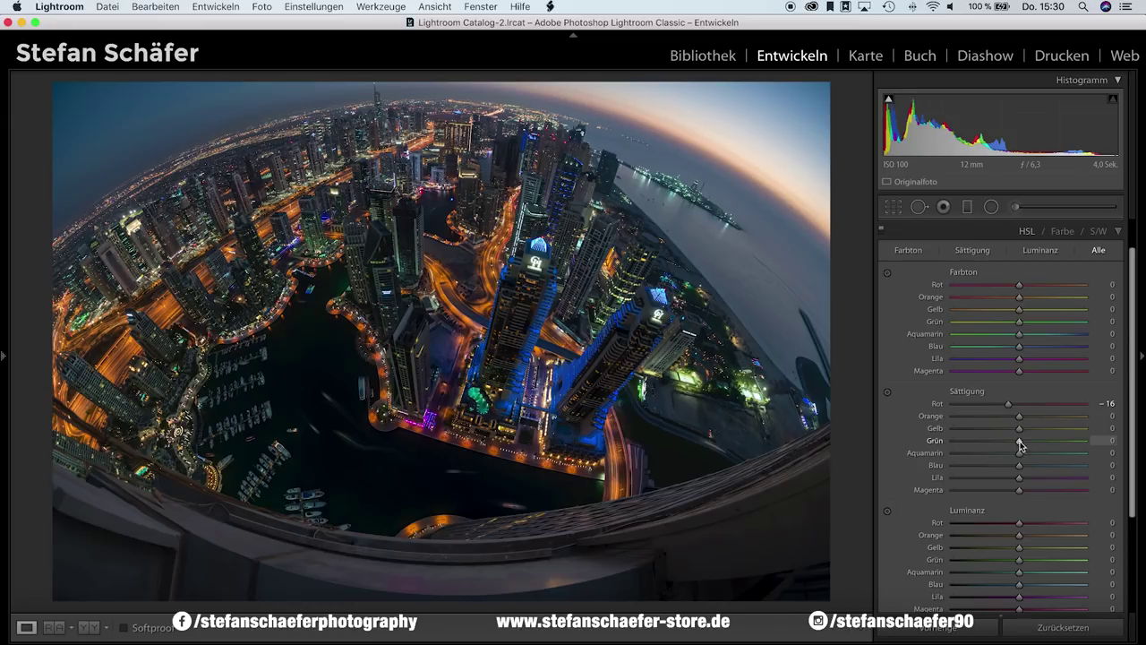
mouse_move(1018, 440)
left_mouse_down()
mouse_move(1001, 441)
mouse_move(1004, 490)
left_mouse_up()
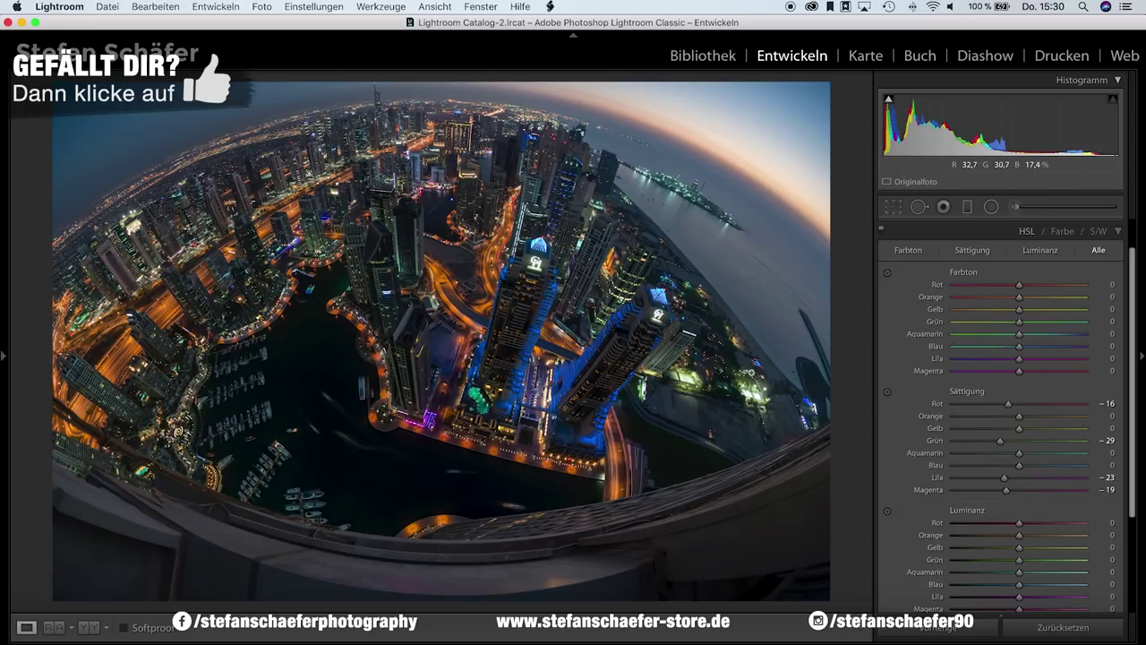
scroll(992, 430, "down", 3)
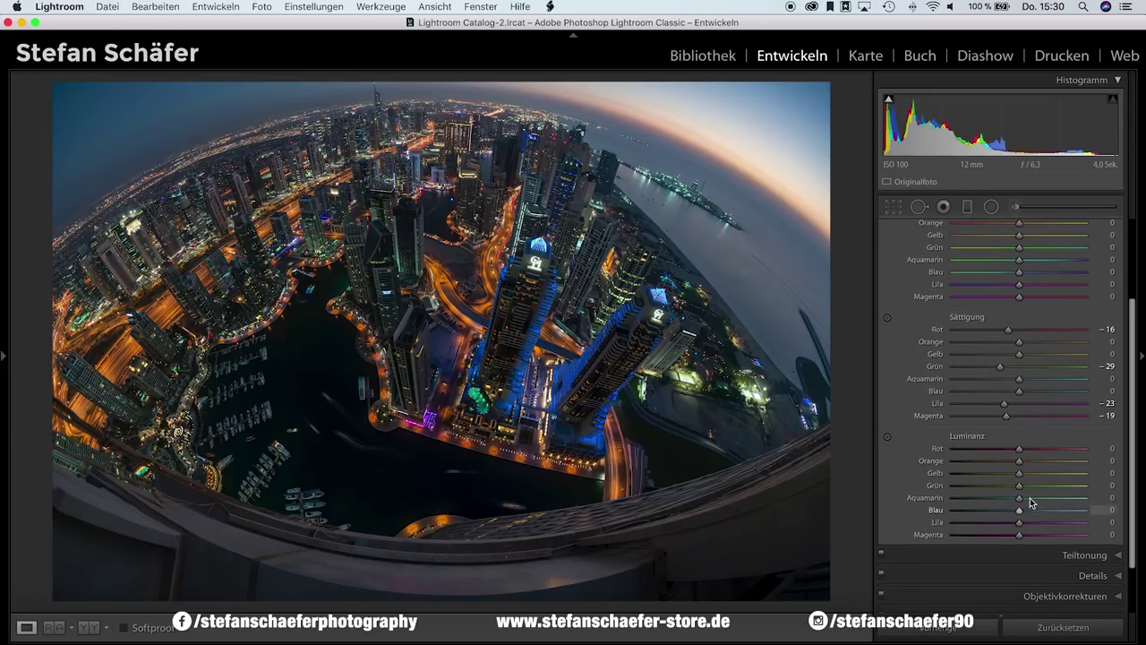
left_click_drag(1022, 476, 1022, 449)
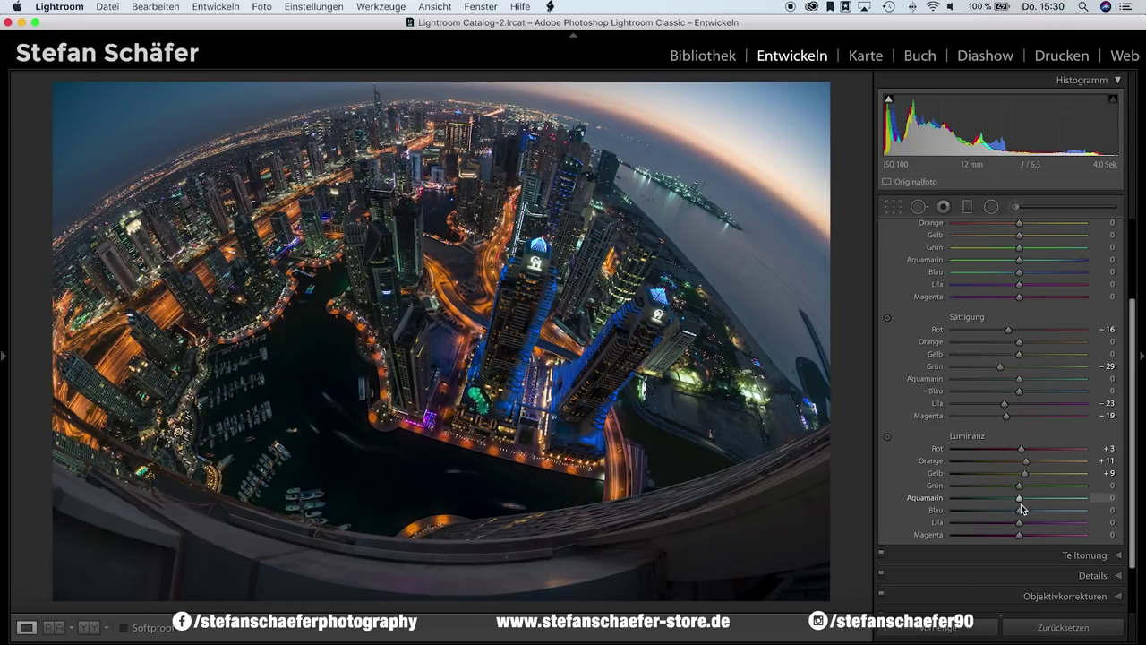
left_click_drag(1017, 515, 1010, 499)
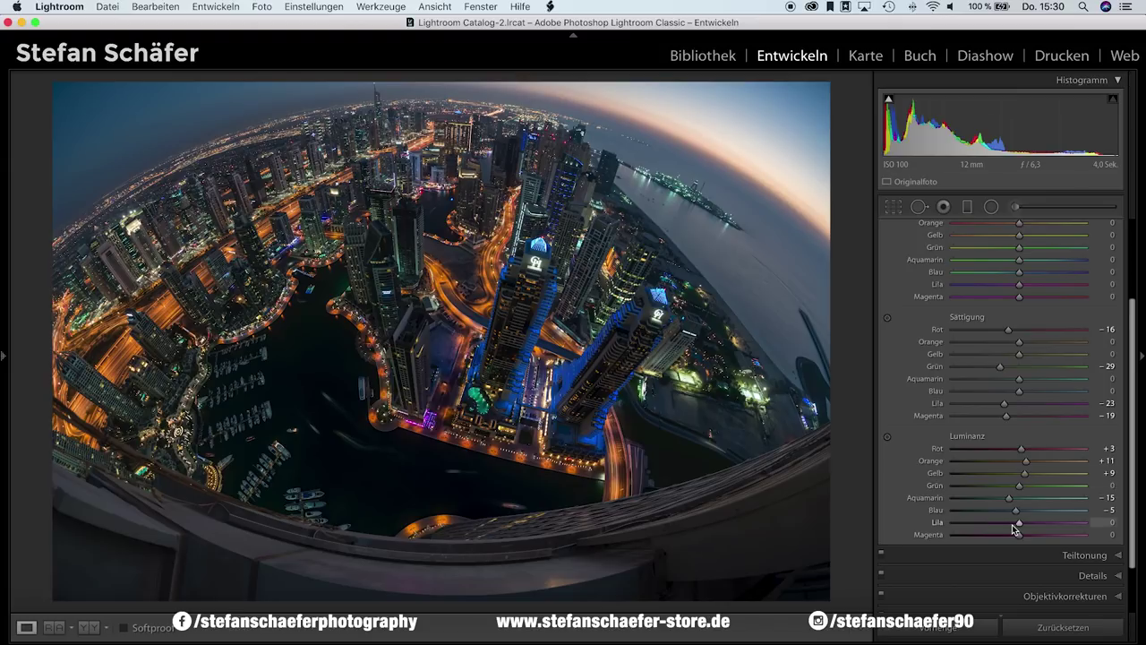
scroll(1036, 457, "down", 2)
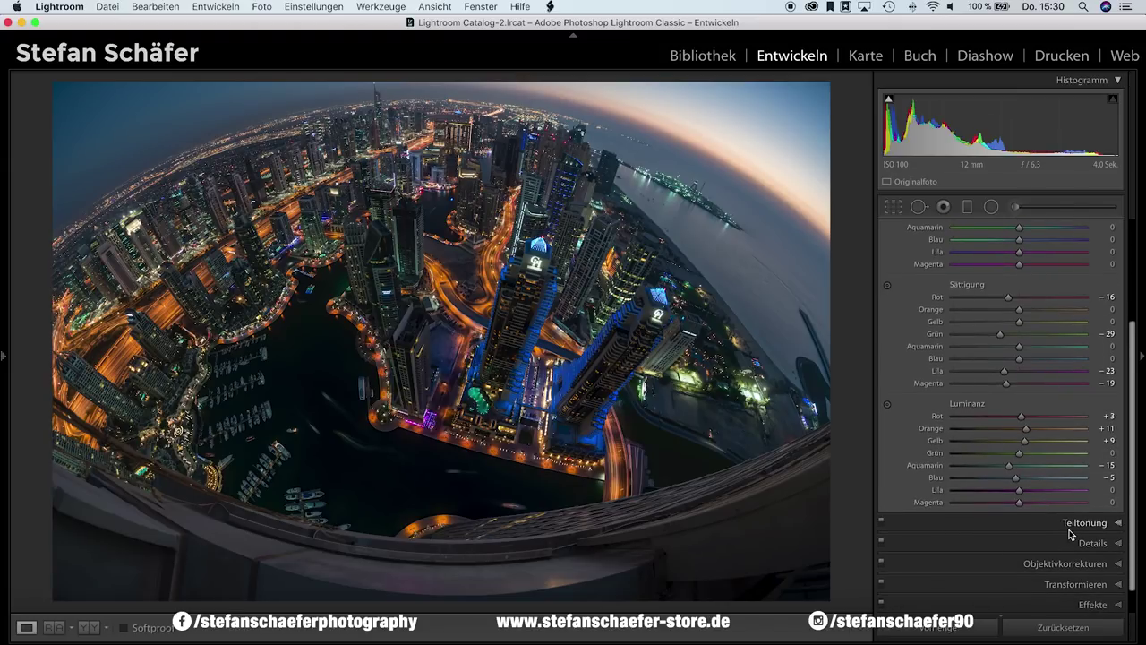
- Tint the split-tone highlights warm at hue 24, saturation 15
left_click(1001, 523)
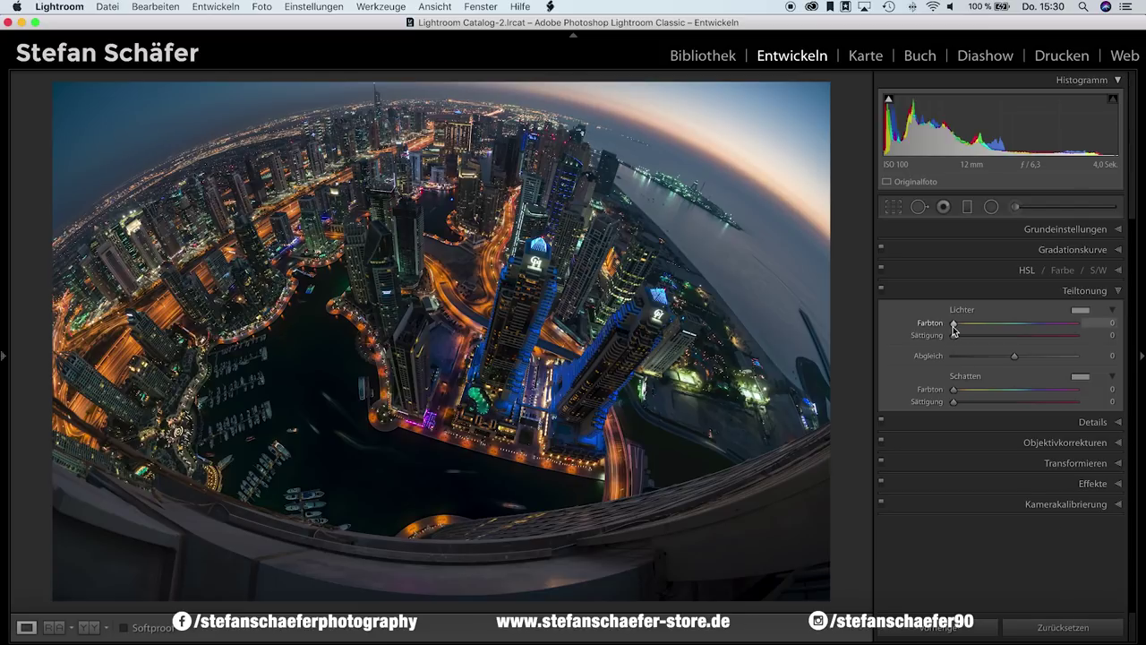
left_click_drag(955, 330, 961, 331)
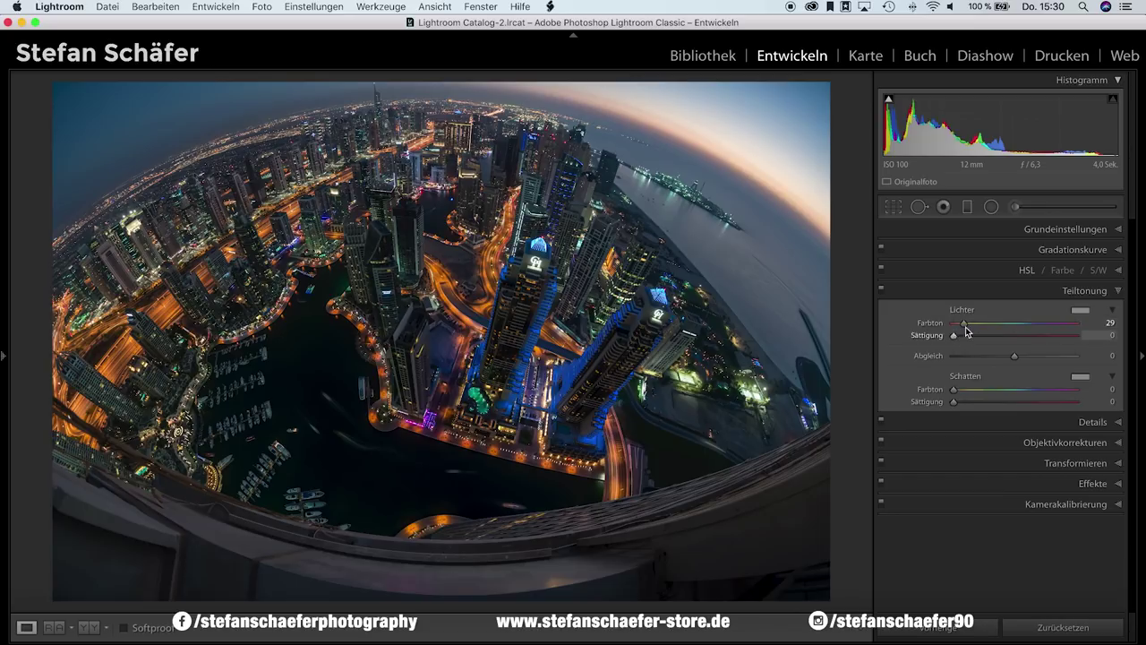
key("alt")
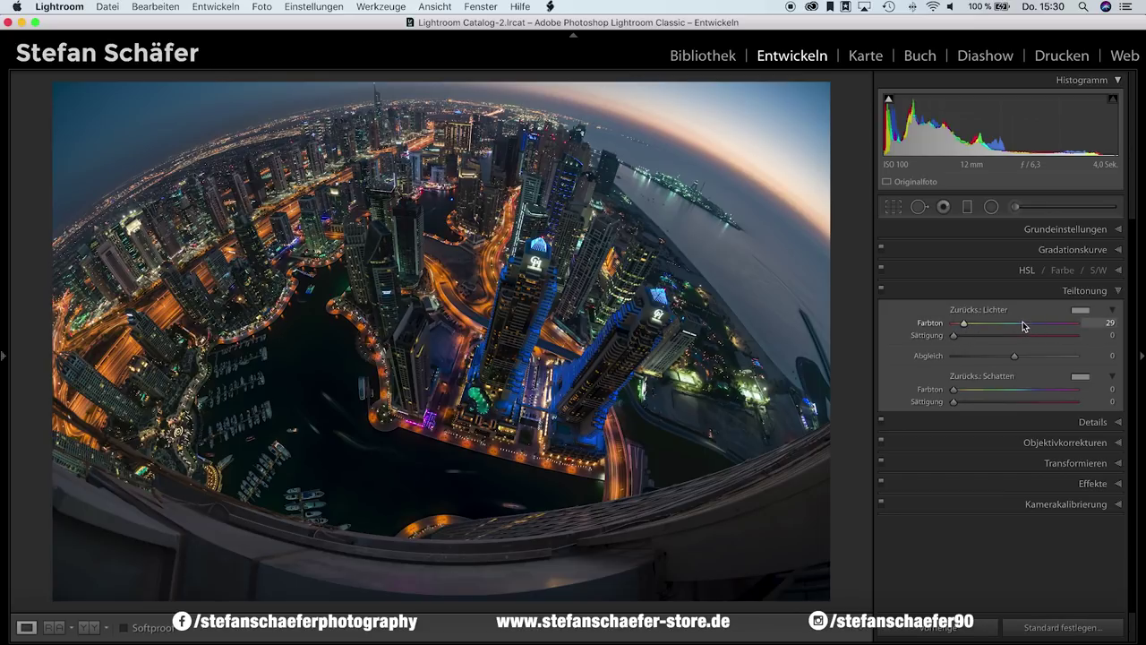
mouse_move(965, 326)
left_mouse_down()
mouse_move(955, 338)
mouse_move(970, 341)
left_mouse_up()
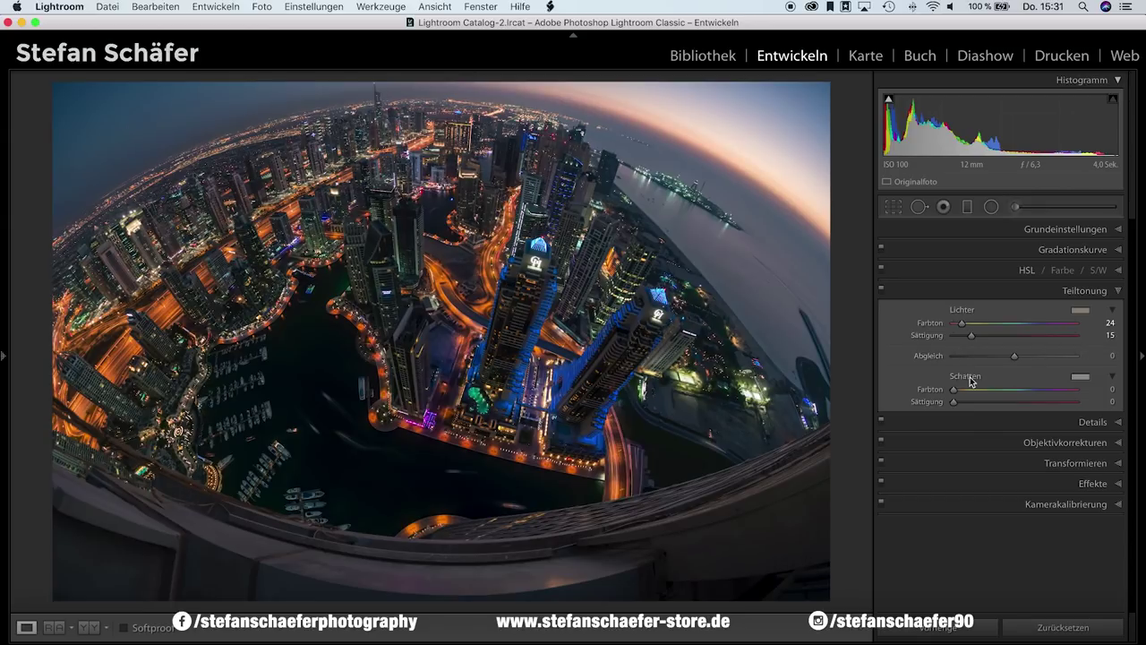
- Give the shadows a teal tint at hue 192, saturation 15
left_click_drag(952, 390, 1020, 395)
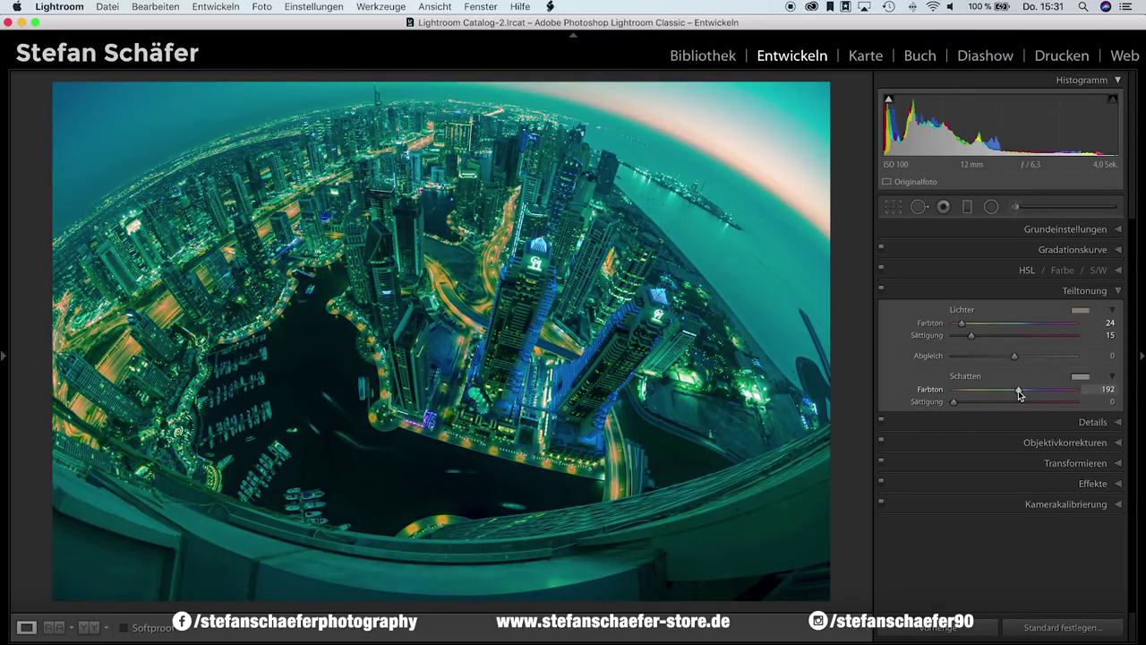
key("alt")
left_click_drag(963, 403, 973, 406)
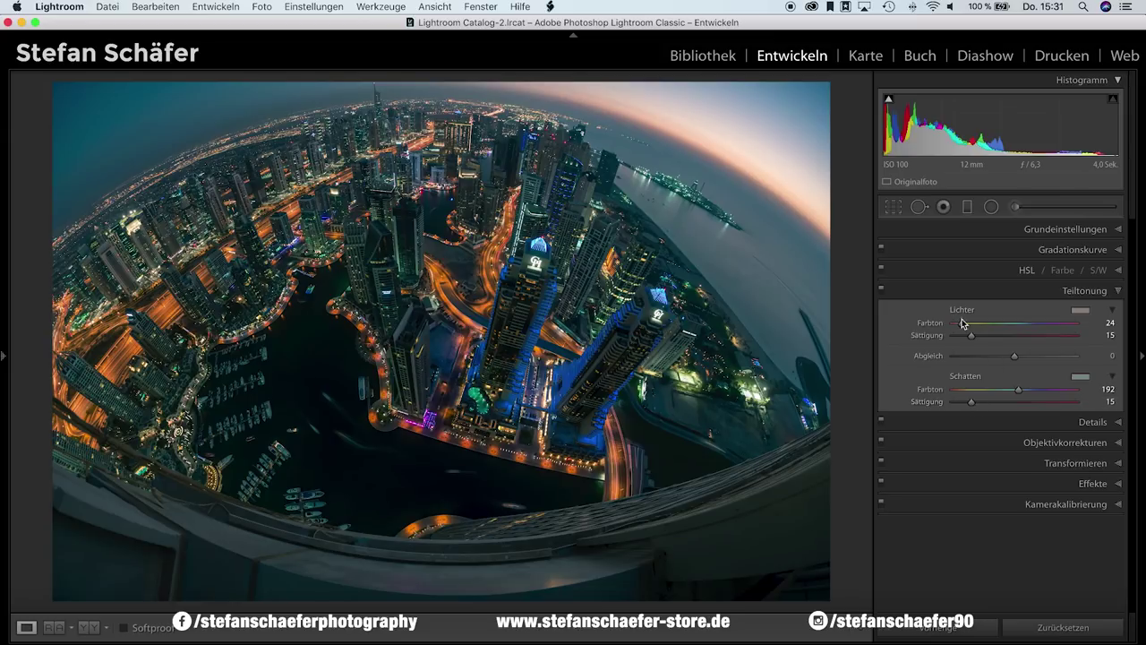
- Toggle split toning off and on to compare, leaving it enabled
left_click(881, 289)
left_click(882, 291)
left_click(881, 290)
left_click(882, 291)
- Compare before and after views, then start a −10 post-crop vignette in Effects
key("backslash")
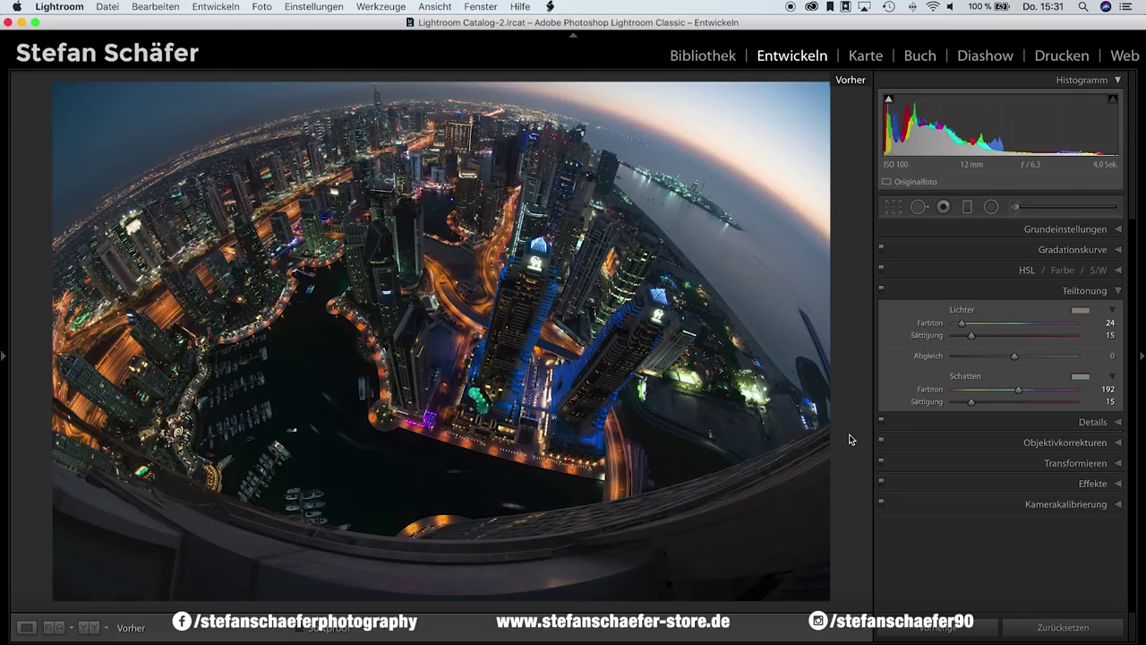
key("backslash")
key("backslash")
key("backslash")
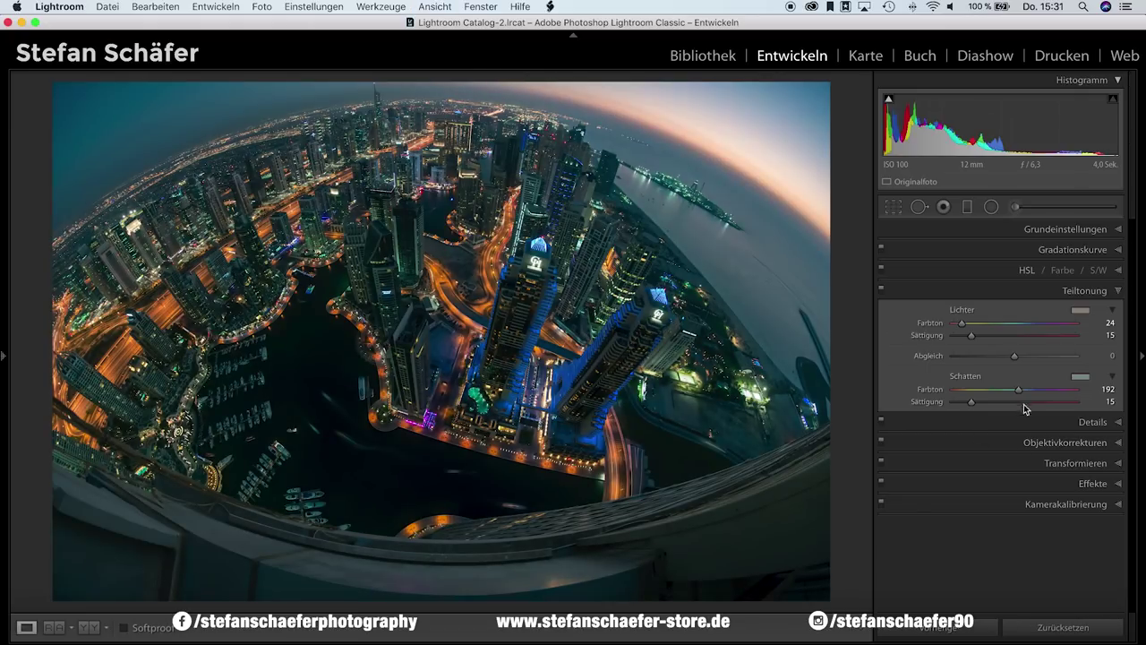
left_click(1051, 487)
left_click_drag(1015, 418, 1009, 417)
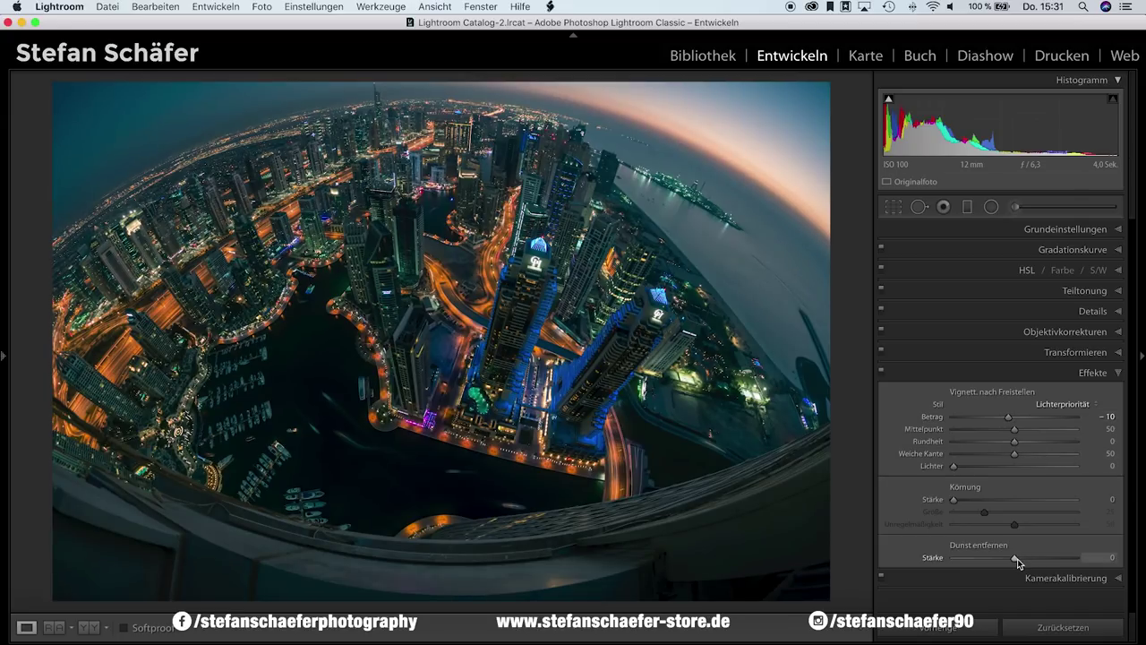
- Set the Dehaze strength to +4
left_click_drag(1018, 561, 1017, 559)
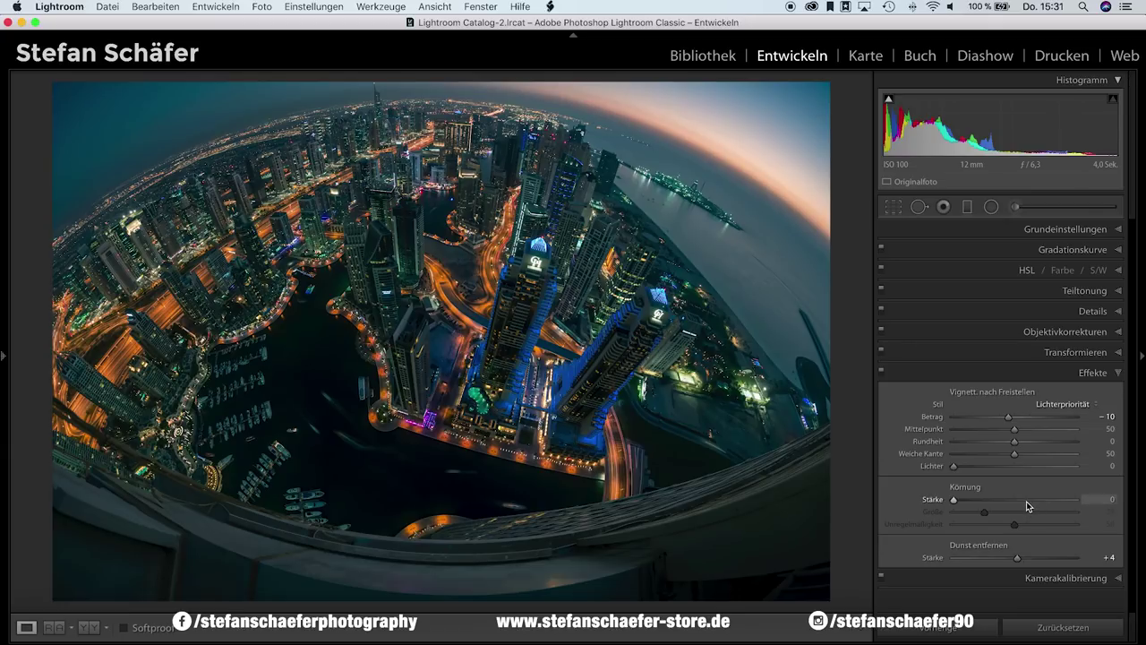
- Raise exposure to +0.40, clarity to +10 and contrast to +20, then compare before and after
left_click(1072, 231)
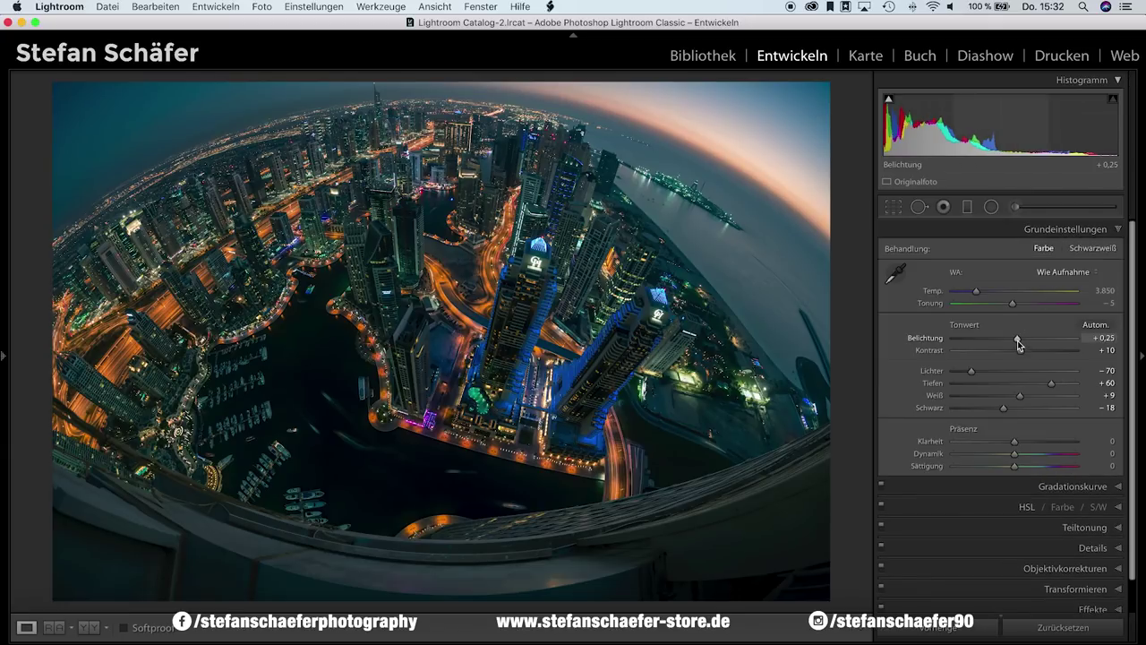
left_click_drag(1018, 341, 1020, 340)
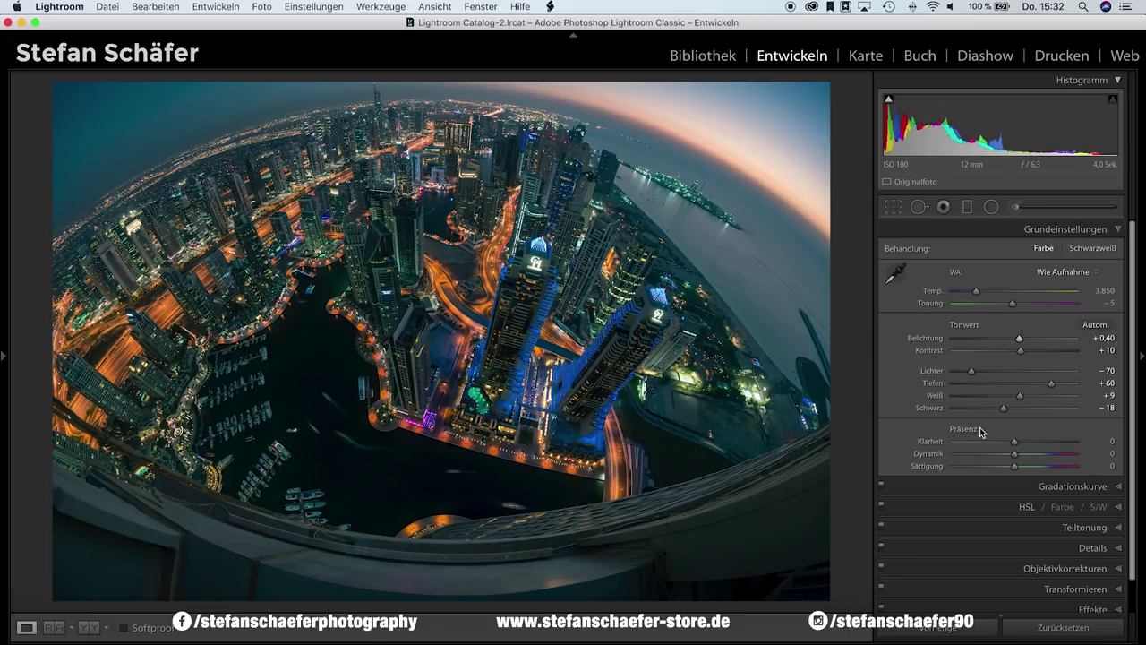
left_click_drag(1015, 440, 1023, 443)
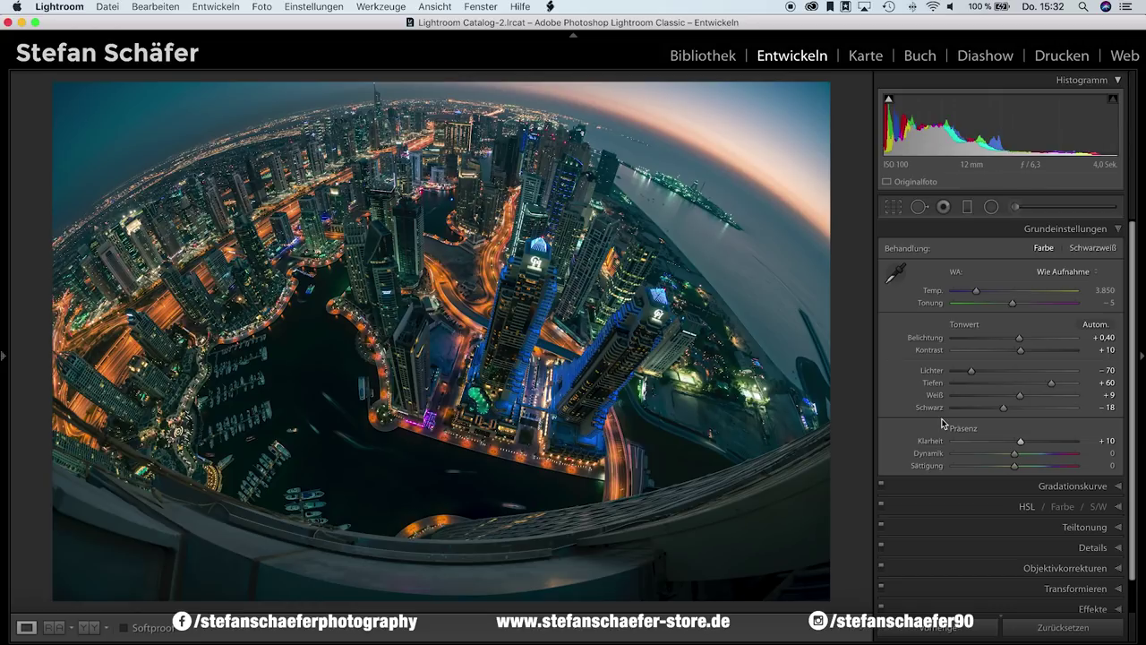
left_click_drag(1022, 356, 1028, 356)
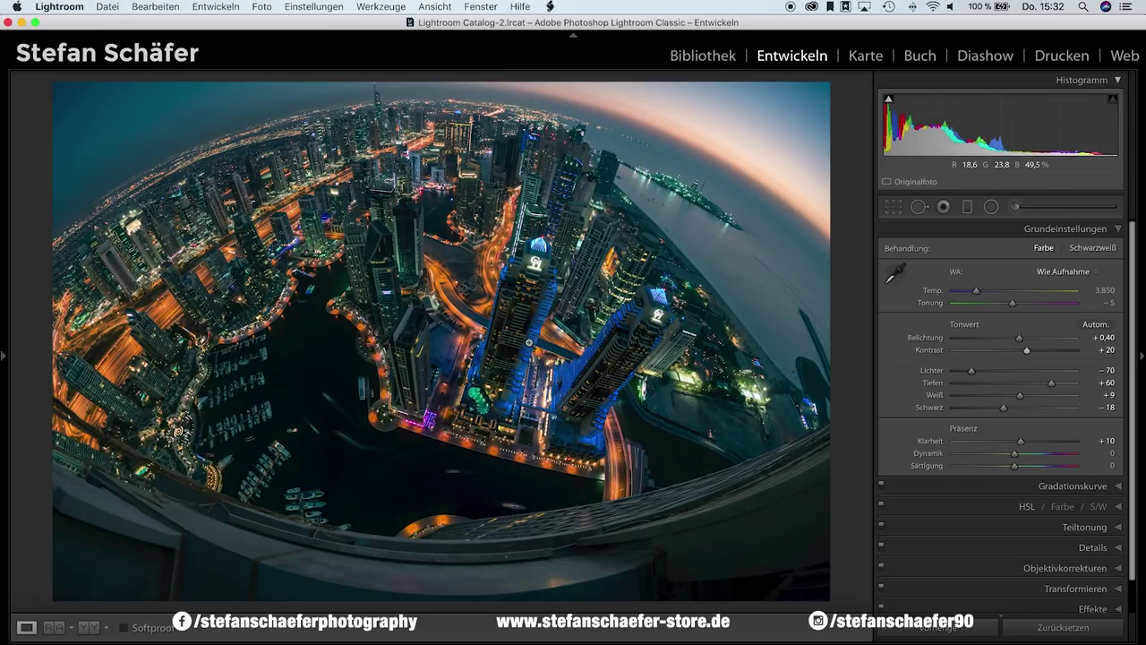
key("backslash")
key("backslash")
key("backslash")
key("backslash")
key("backslash")
key("backslash")
key("backslash")
key("backslash")
- Add the RAW-Entwicklung (RAW Development) filter from Luminar's filter catalog
key("shift")
key("backslash")
key("backslash")
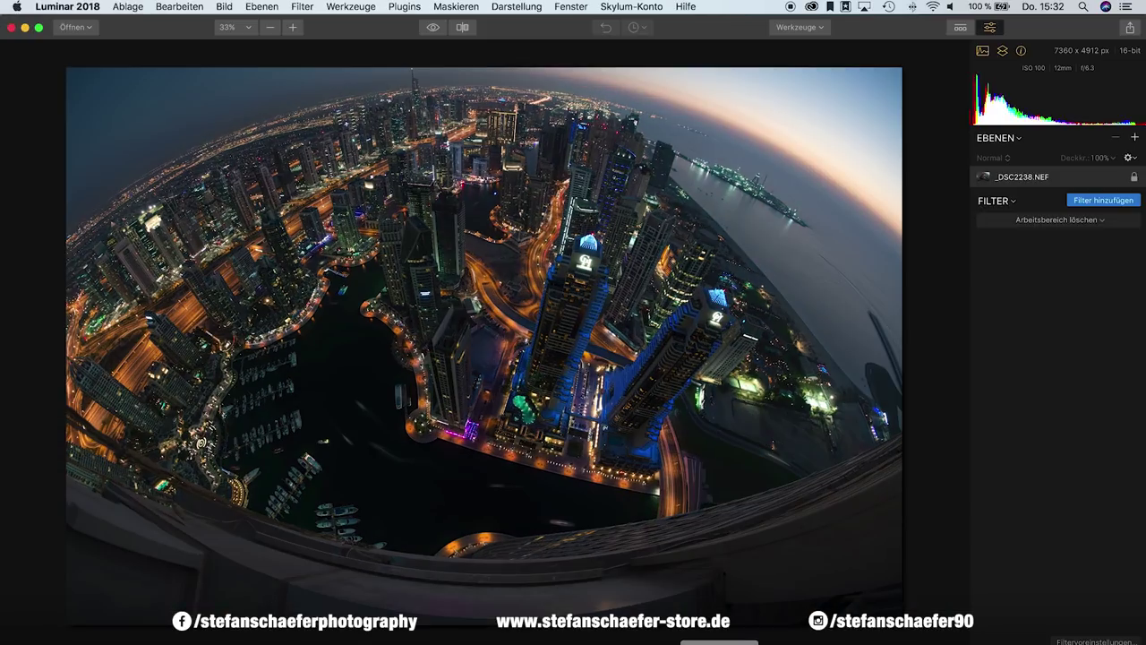
left_click(1093, 206)
mouse_move(876, 177)
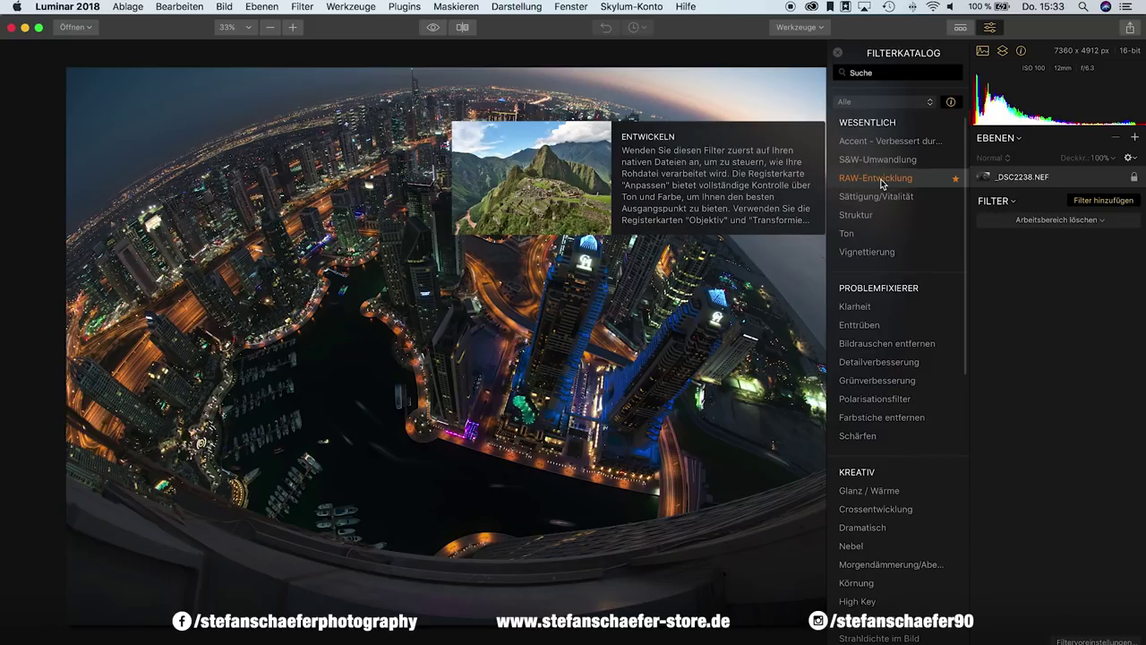
left_click(882, 181)
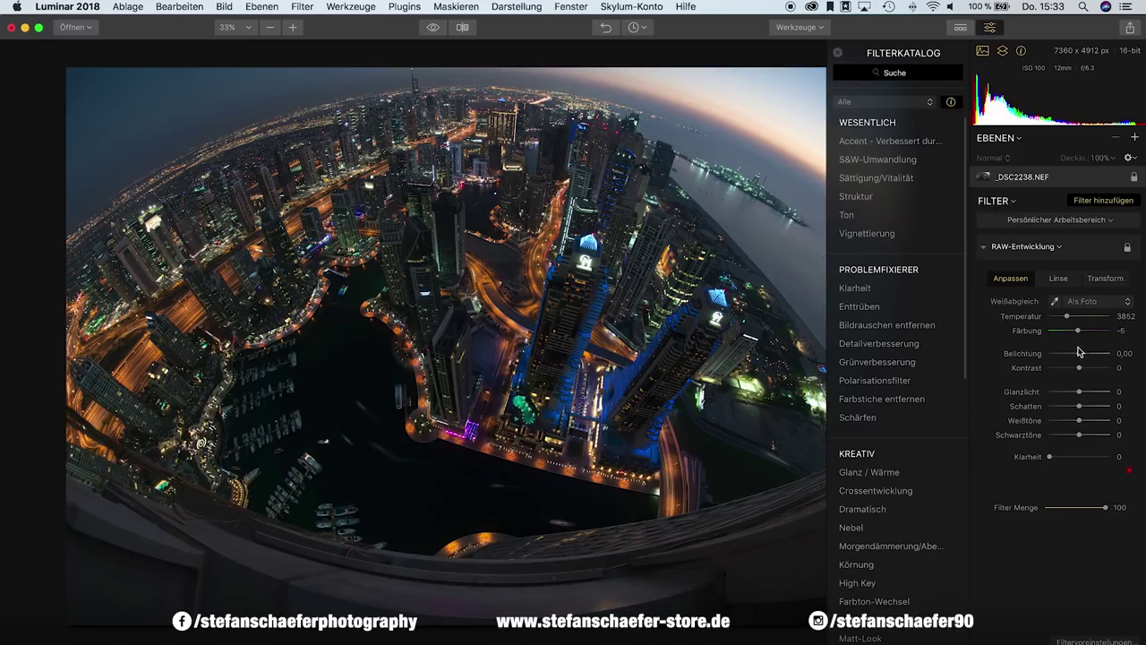
- In Luminar's RAW-Entwicklung, set Exposure to 0,40, Shadows to 60 and Highlights to −70
left_click_drag(1079, 354, 1082, 356)
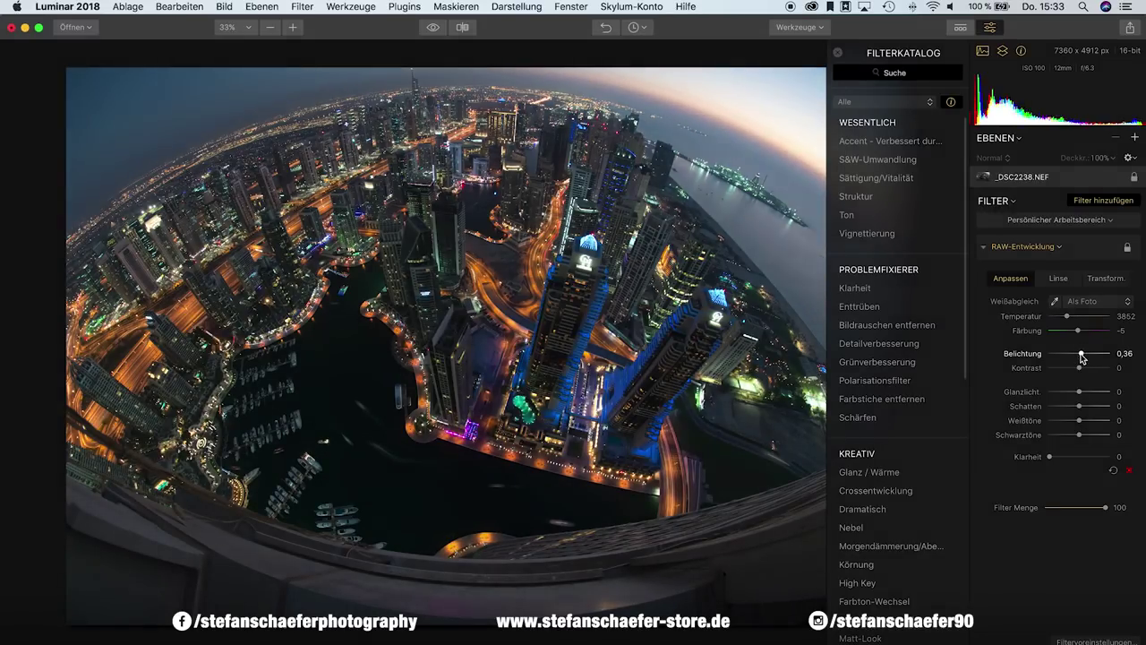
left_click_drag(1082, 356, 1088, 371)
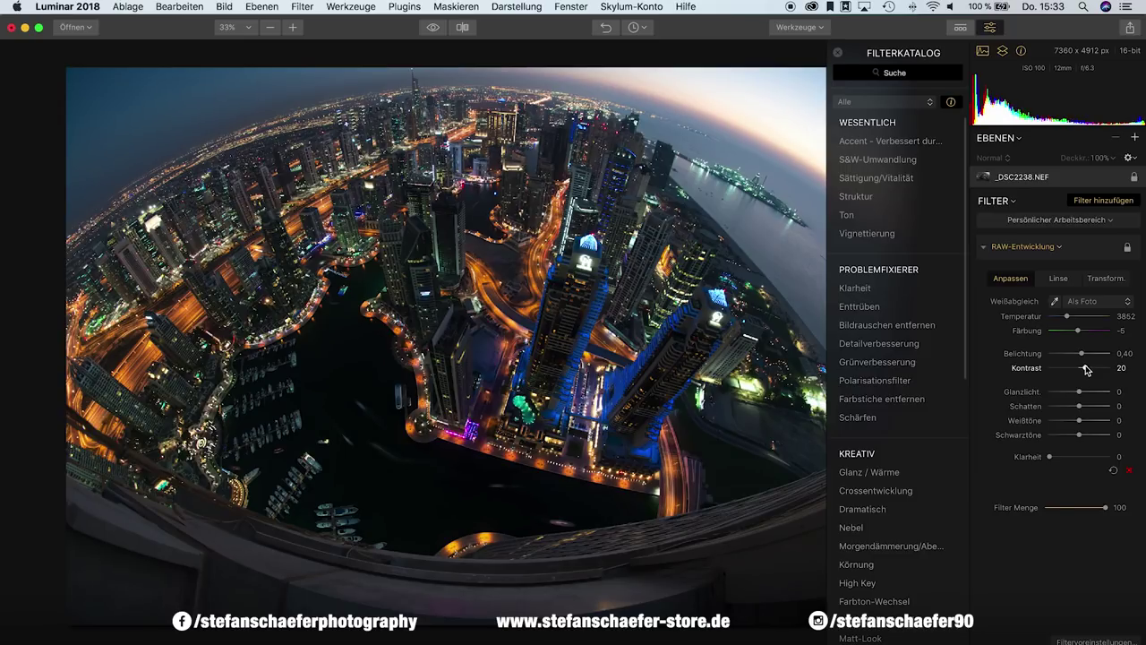
left_click_drag(1087, 410, 1100, 410)
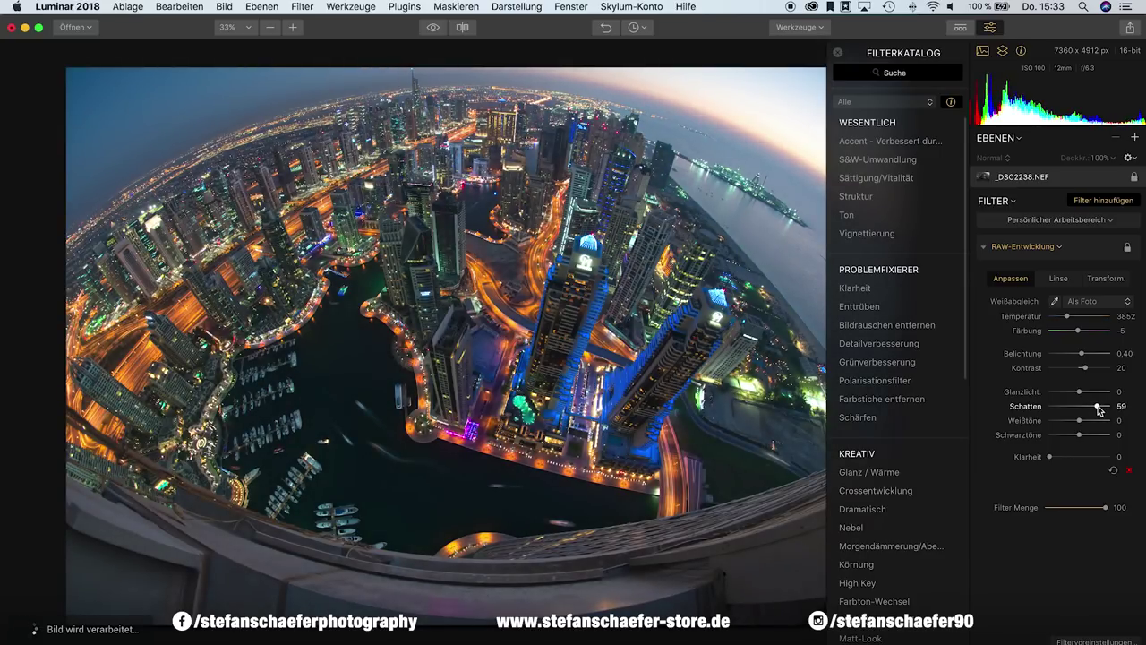
double_click(1123, 404)
type("0")
double_click(1121, 391)
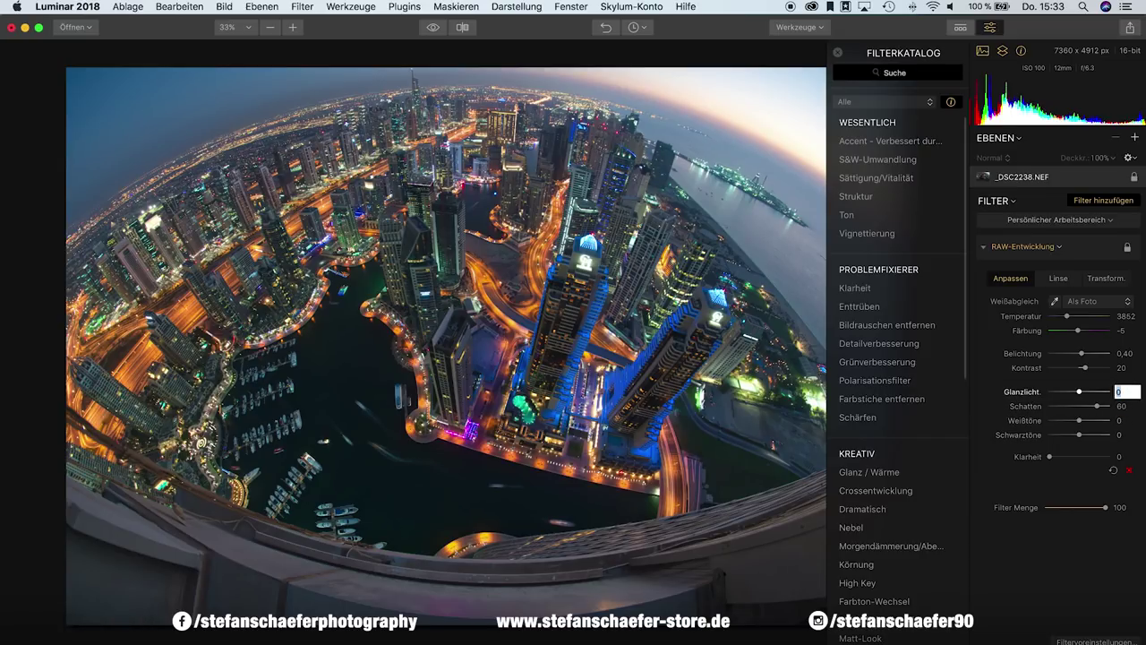
type("-70")
key("Return")
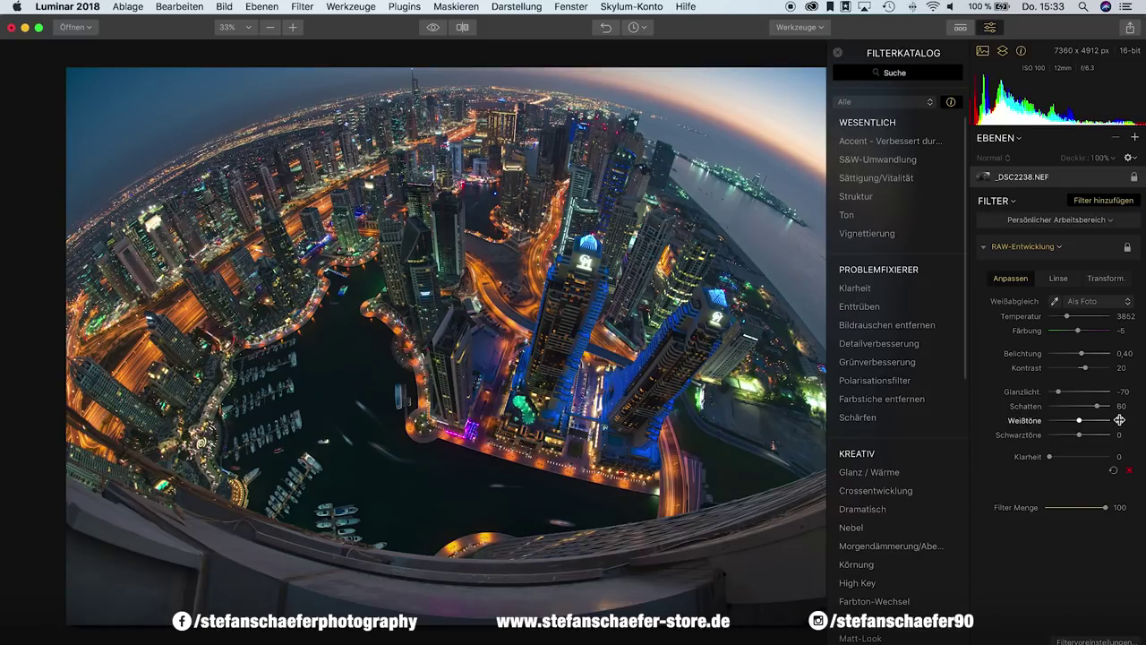
- Enter Whites 9, Blacks −18 and Clarity 10 in Luminar, then return to Lightroom to compare
left_click(1120, 421)
type("9")
left_click(1120, 435)
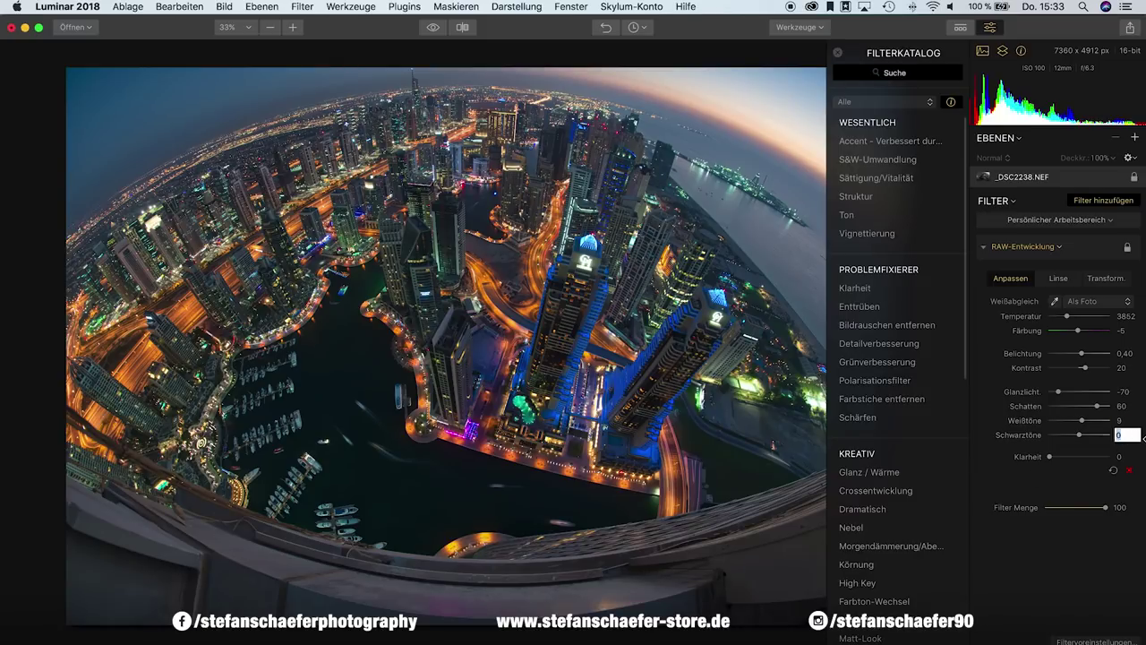
type("8")
left_click(1143, 458)
type("1")
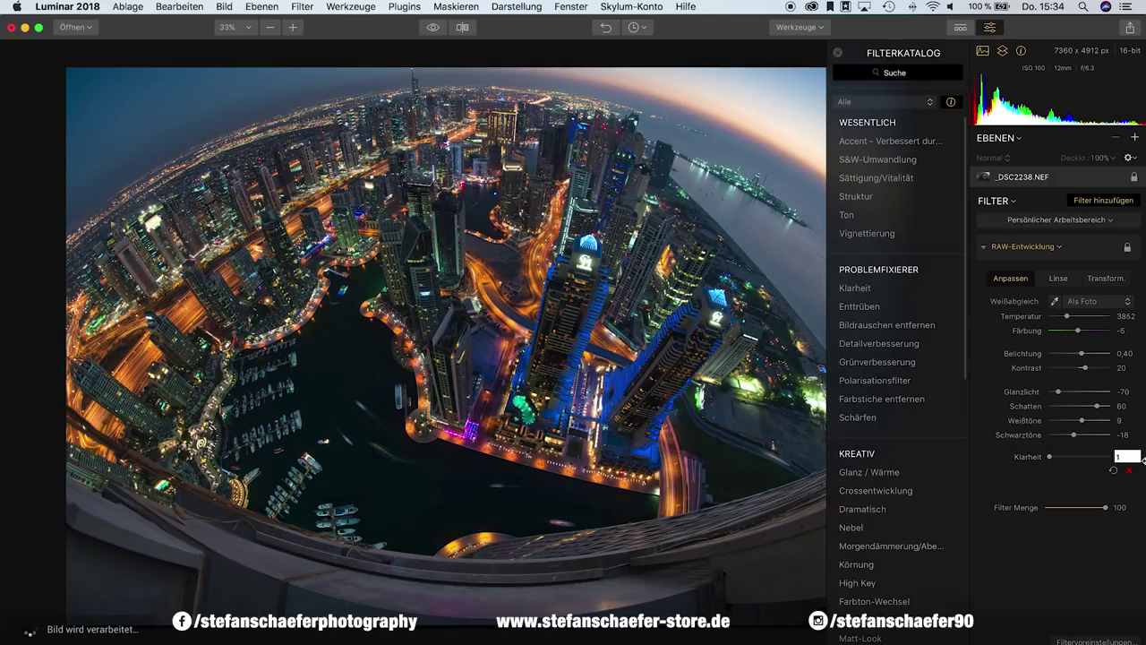
key("Return")
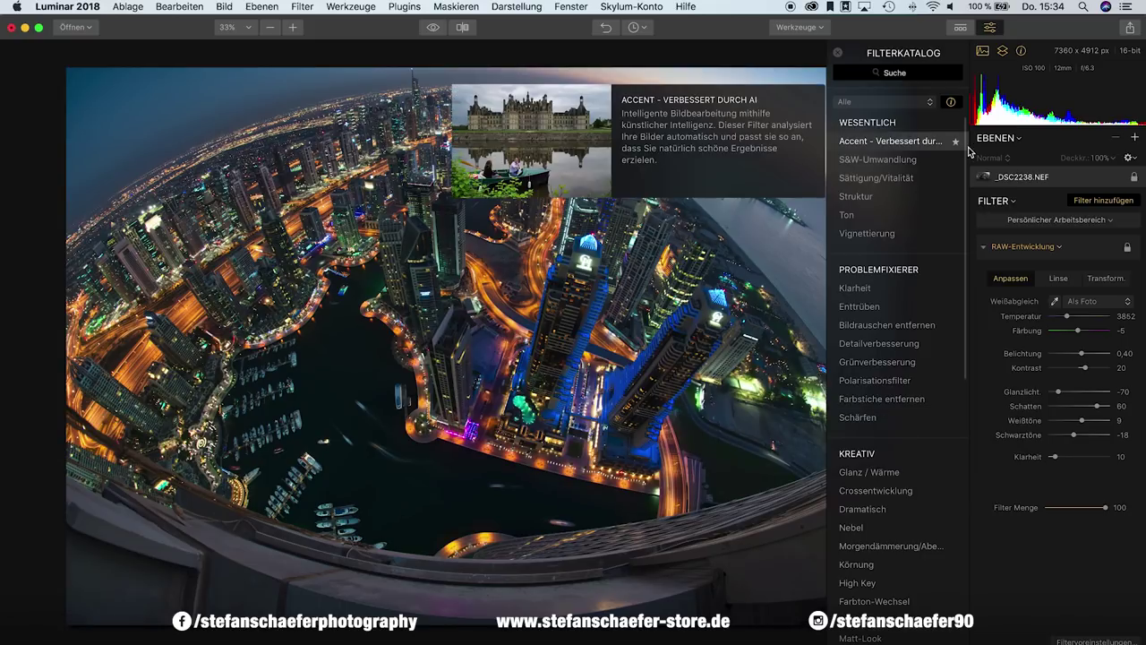
key("super+Tab")
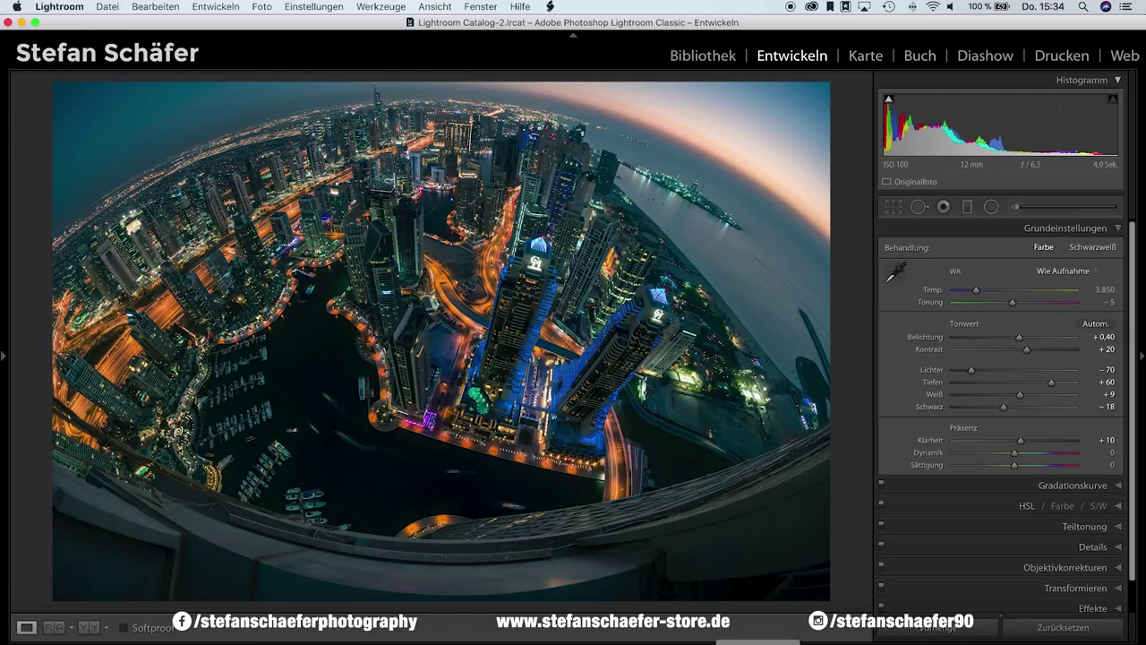
- Back in Luminar, add an HSL filter from the Filterkatalog
key("super+Tab")
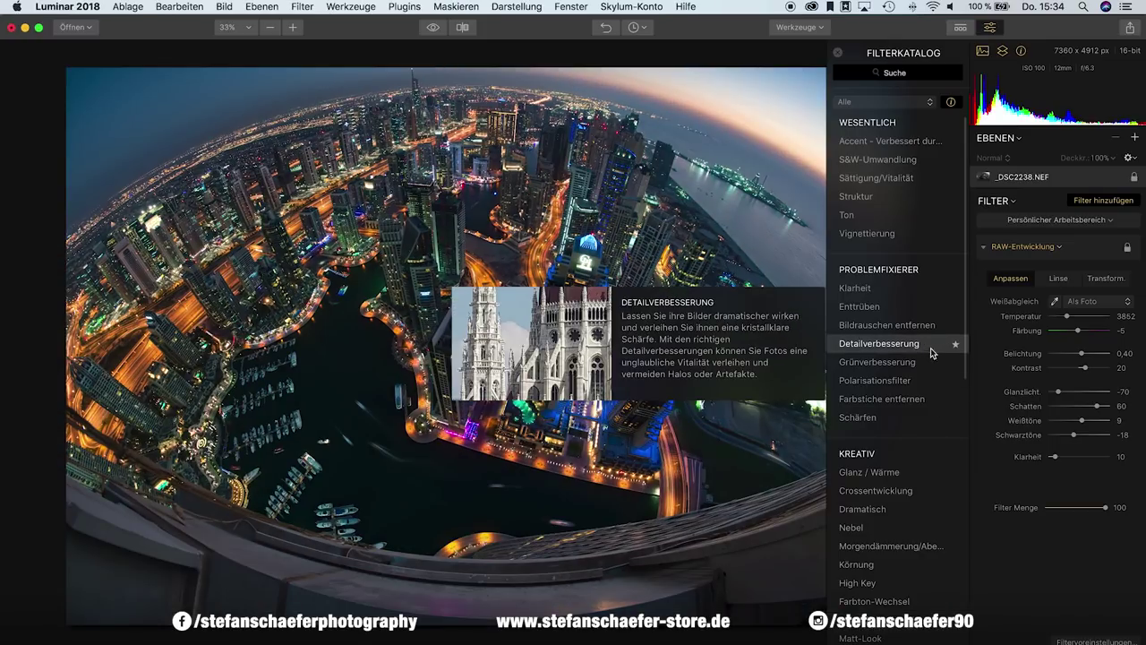
mouse_move(858, 418)
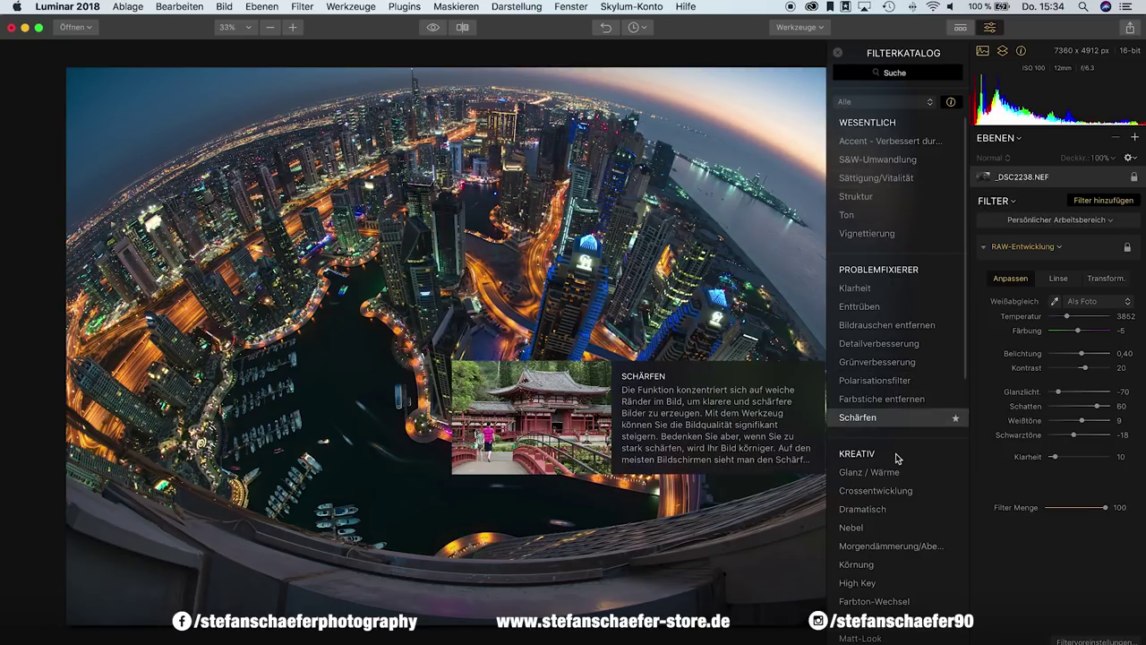
scroll(896, 454, "down", 1)
scroll(897, 454, "down", 2)
scroll(896, 454, "down", 1)
scroll(896, 454, "down", 3)
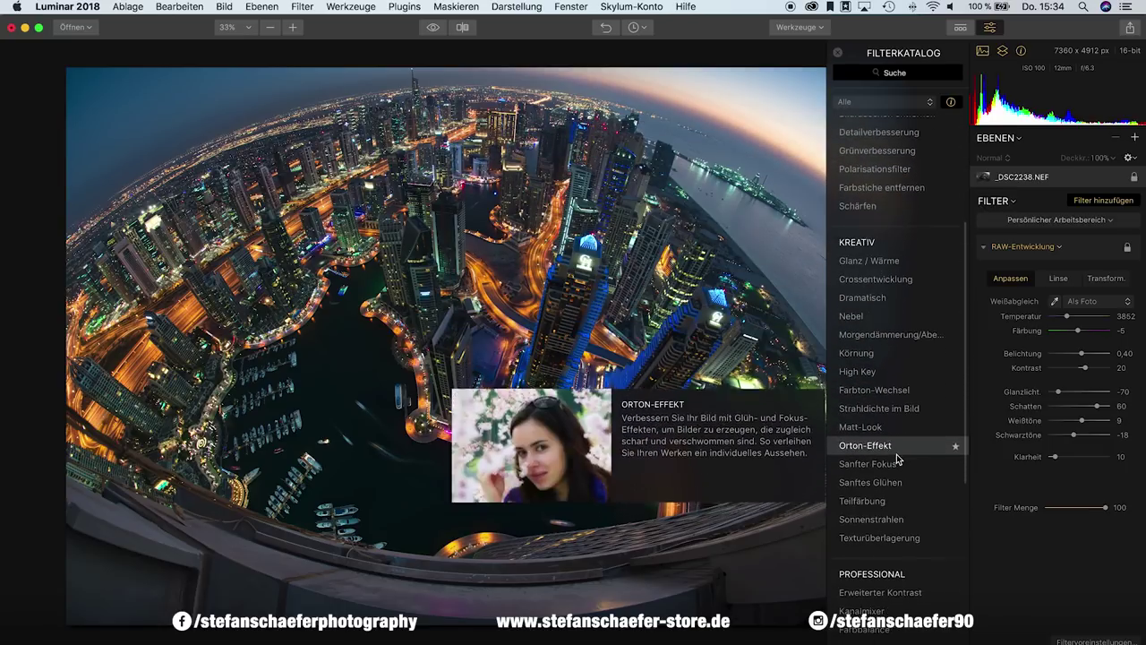
scroll(897, 454, "down", 3)
scroll(896, 456, "down", 1)
scroll(887, 475, "down", 2)
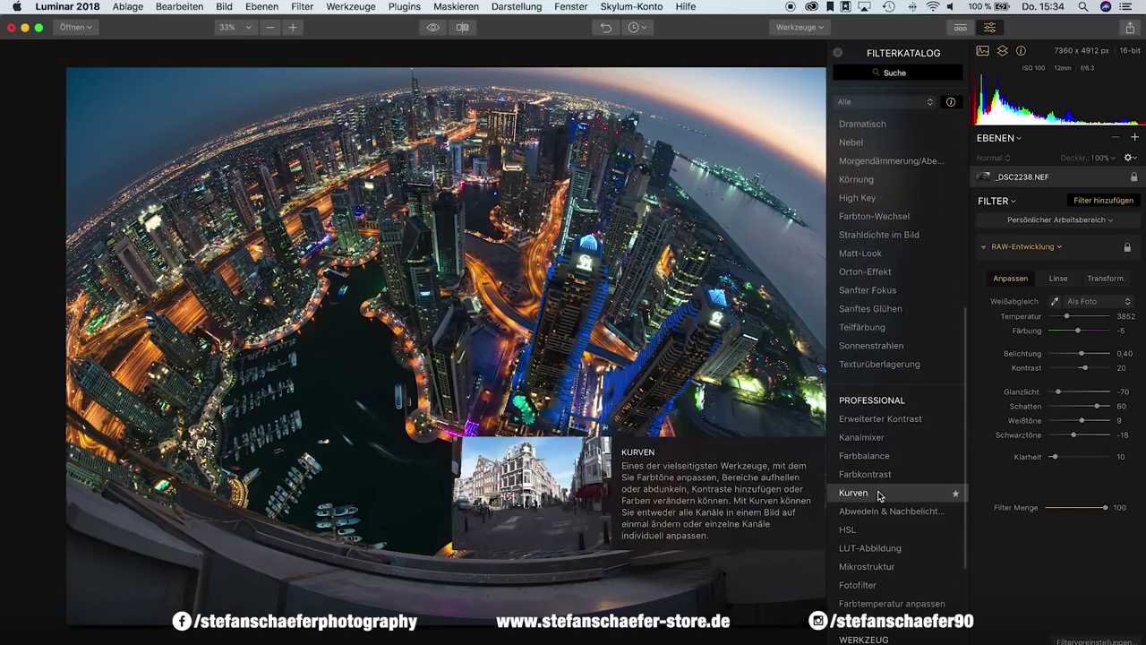
left_click(847, 530)
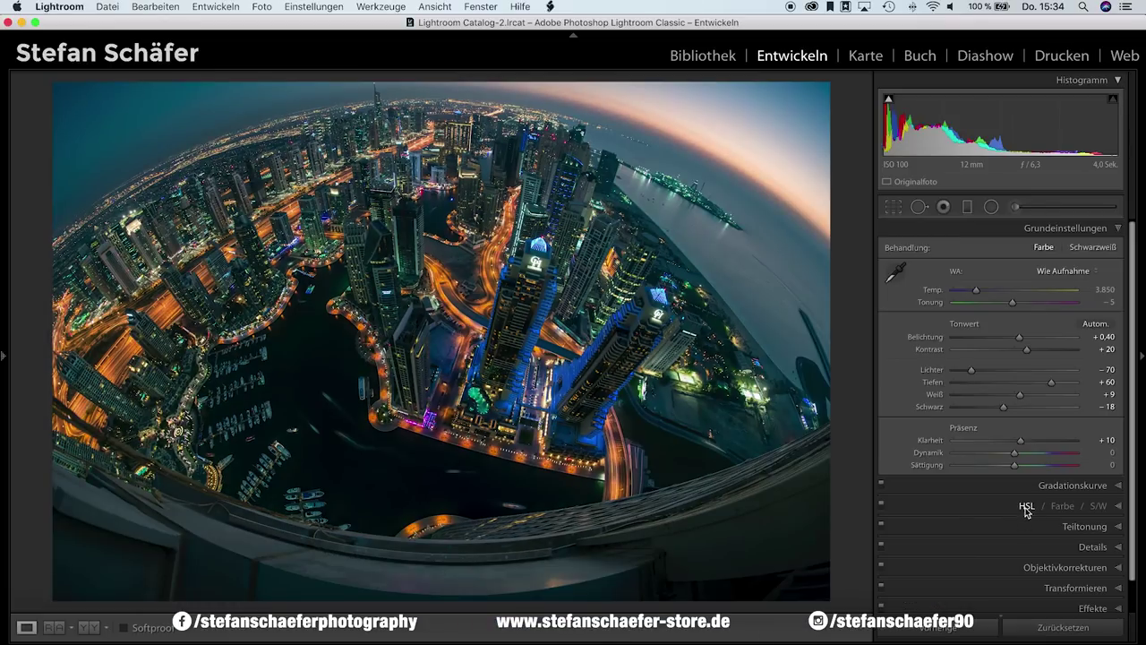
left_click(1030, 517)
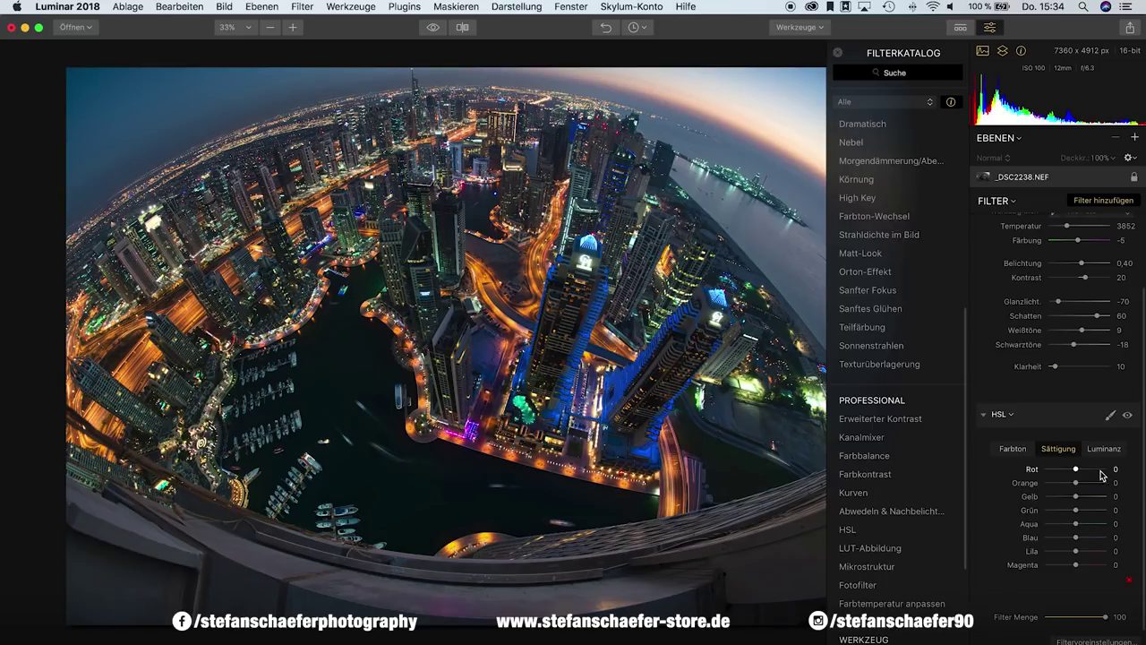
- Set HSL saturation to Red −16, Green −29, Purple −23 and Magenta −19
left_click(1119, 469)
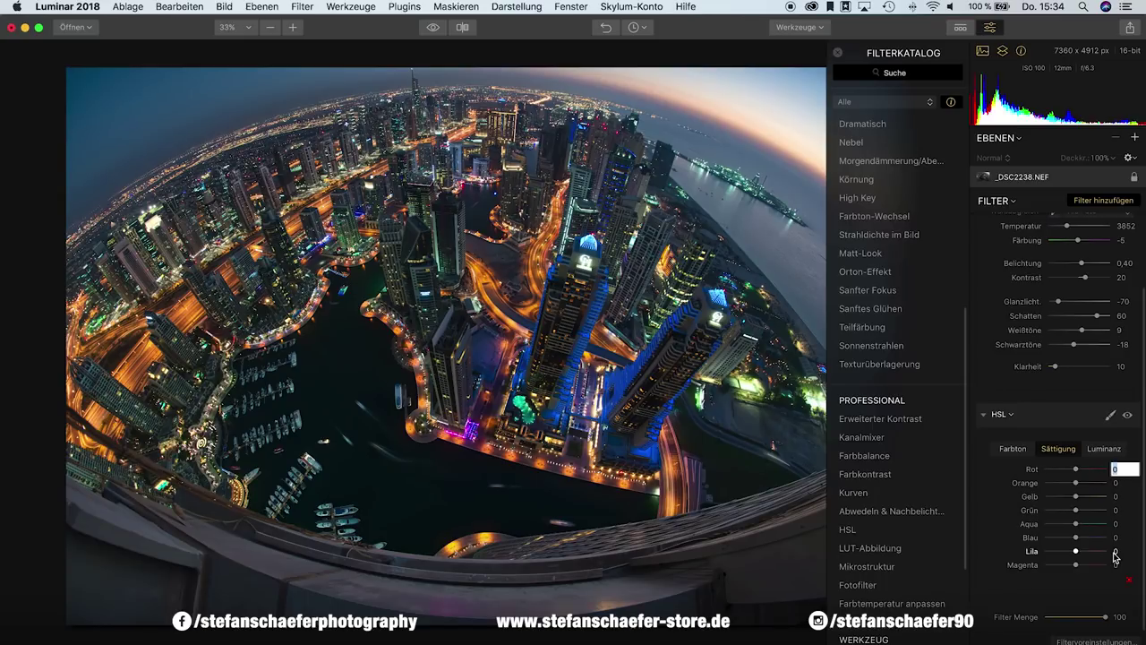
type("-16")
key("Return")
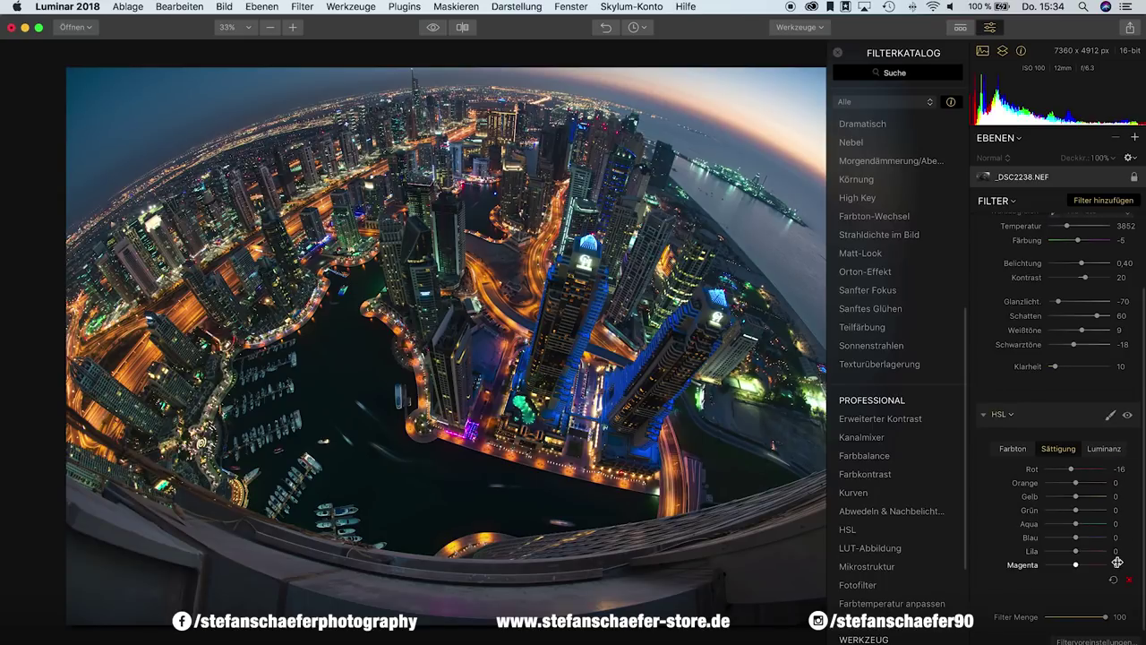
left_click(1116, 509)
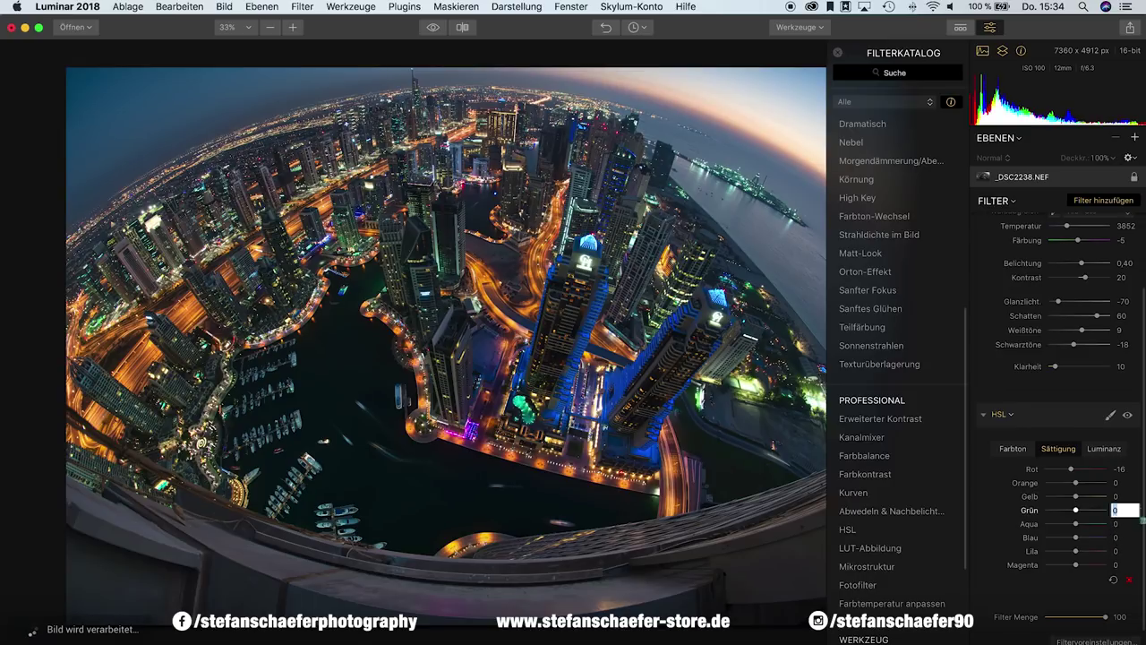
type("-29")
key("Return")
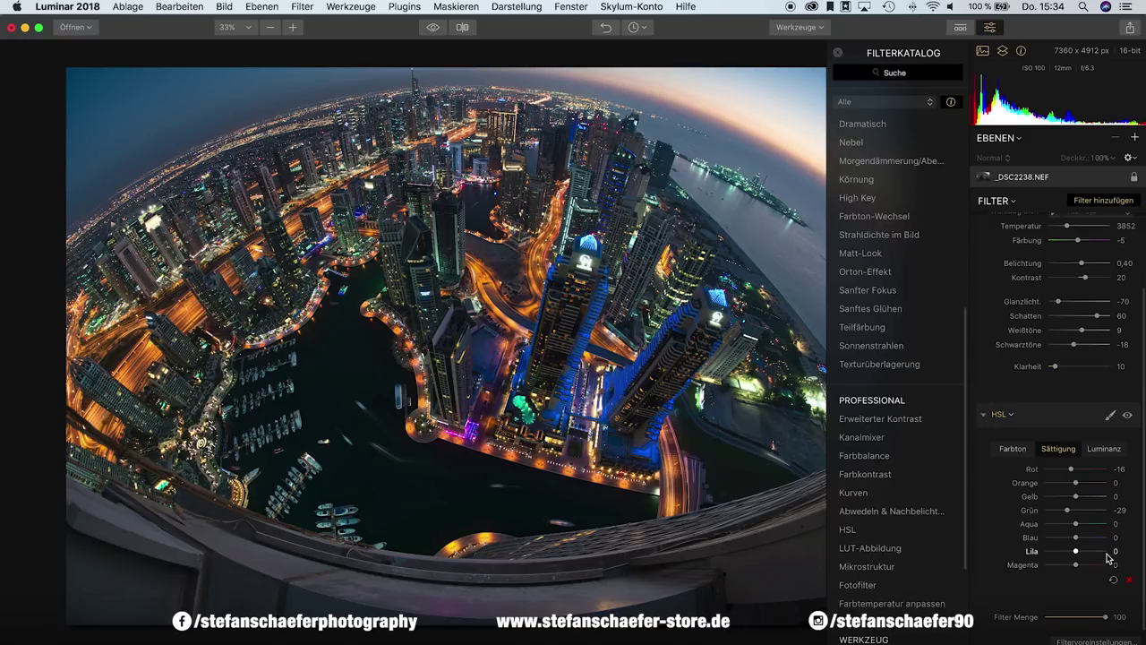
left_click(1119, 549)
type("-23")
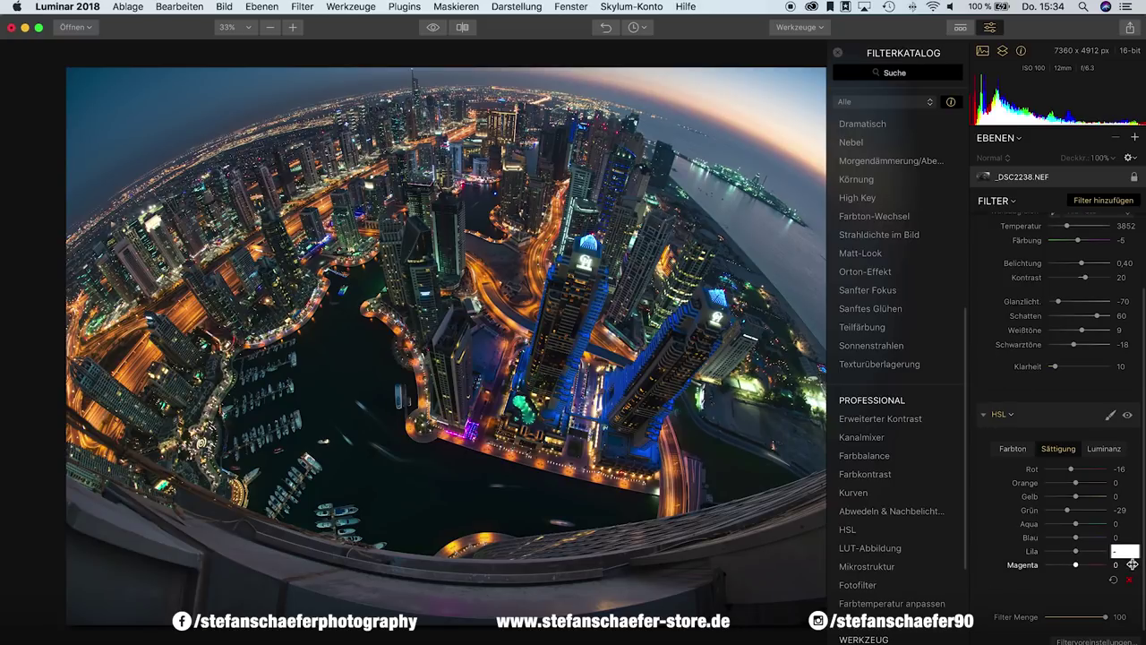
key("Tab")
type("-1")
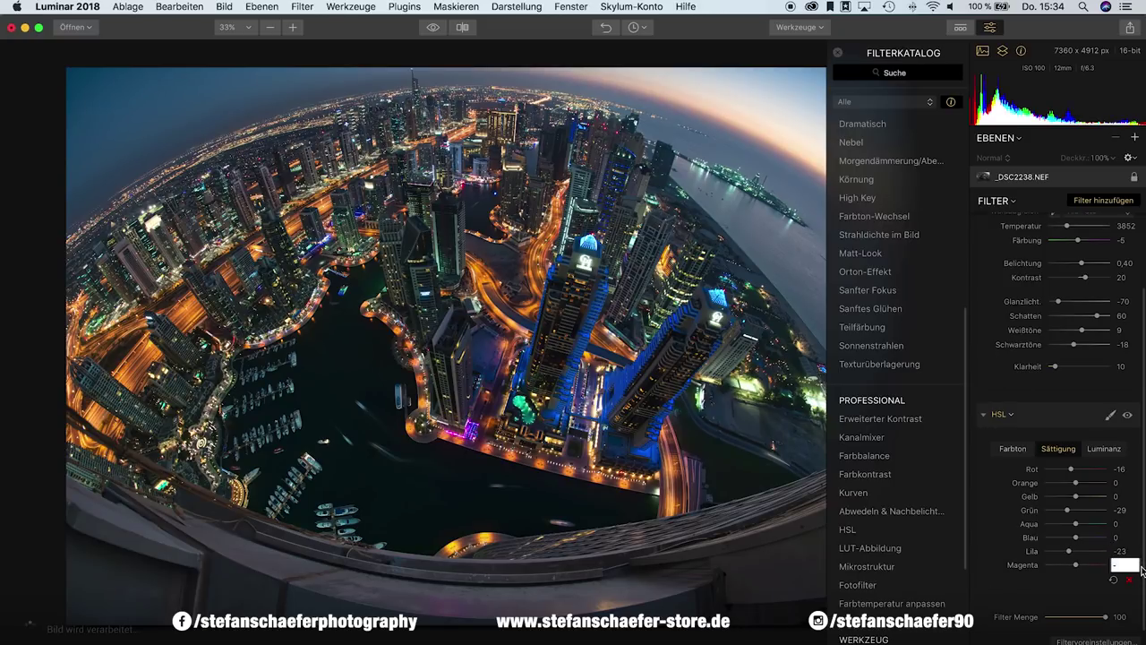
key("Return")
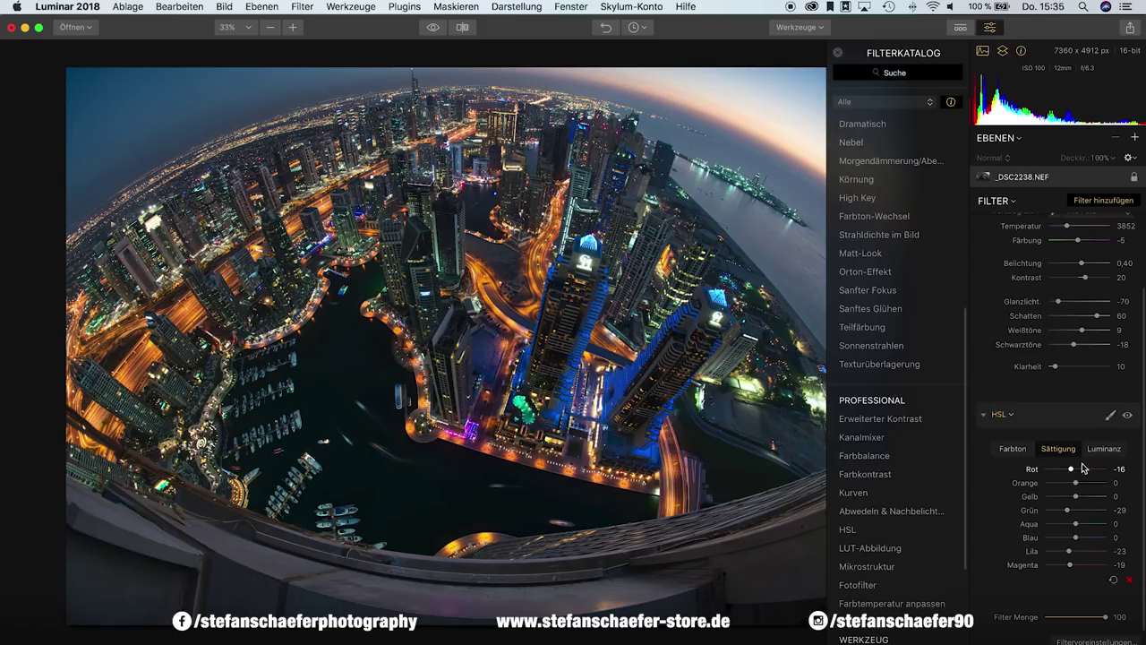
- Set HSL Luminanz to Red 3, Orange 11, Yellow 9, Aqua −15, Blue −5, then collapse HSL
left_click(1103, 448)
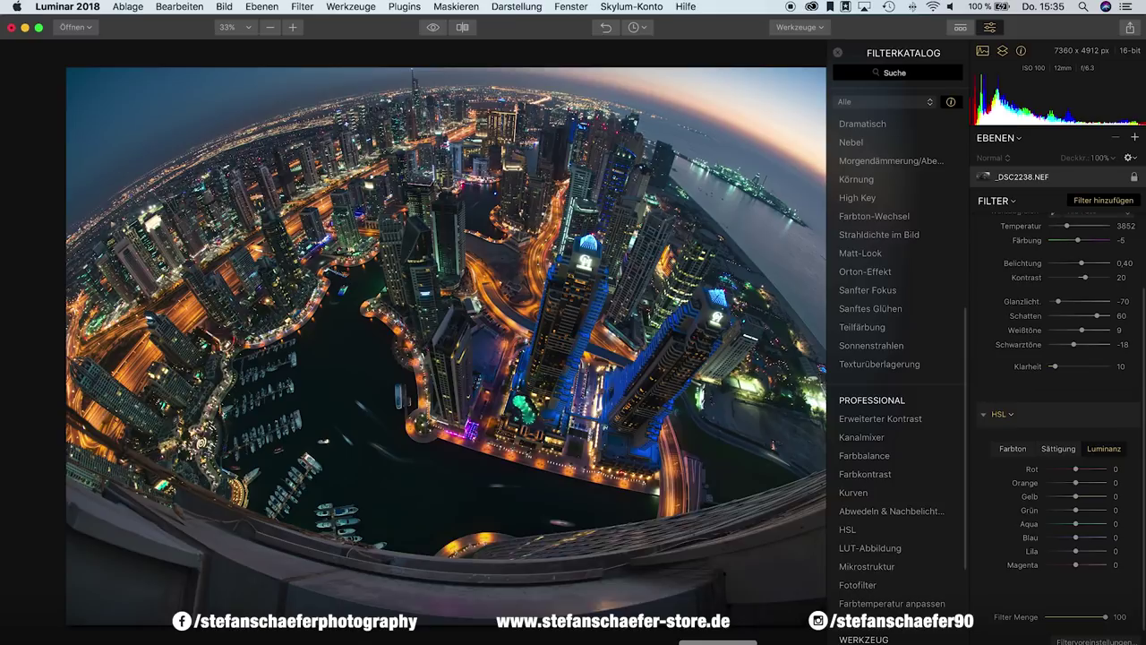
mouse_move(1057, 484)
left_click(1115, 469)
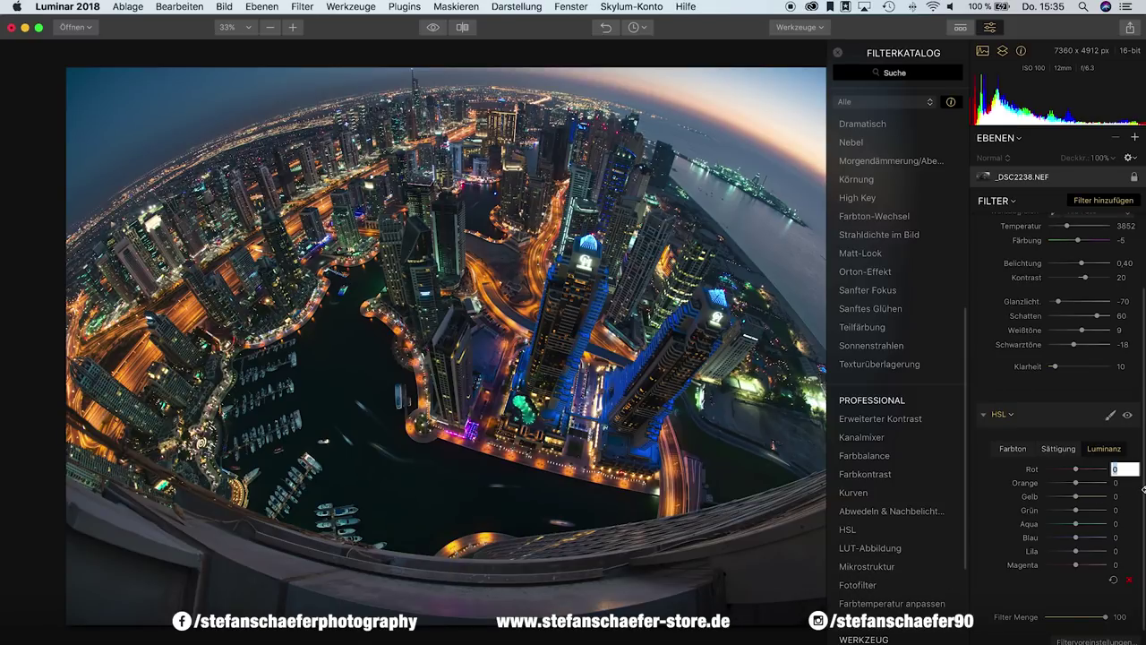
type("3")
left_click(1115, 484)
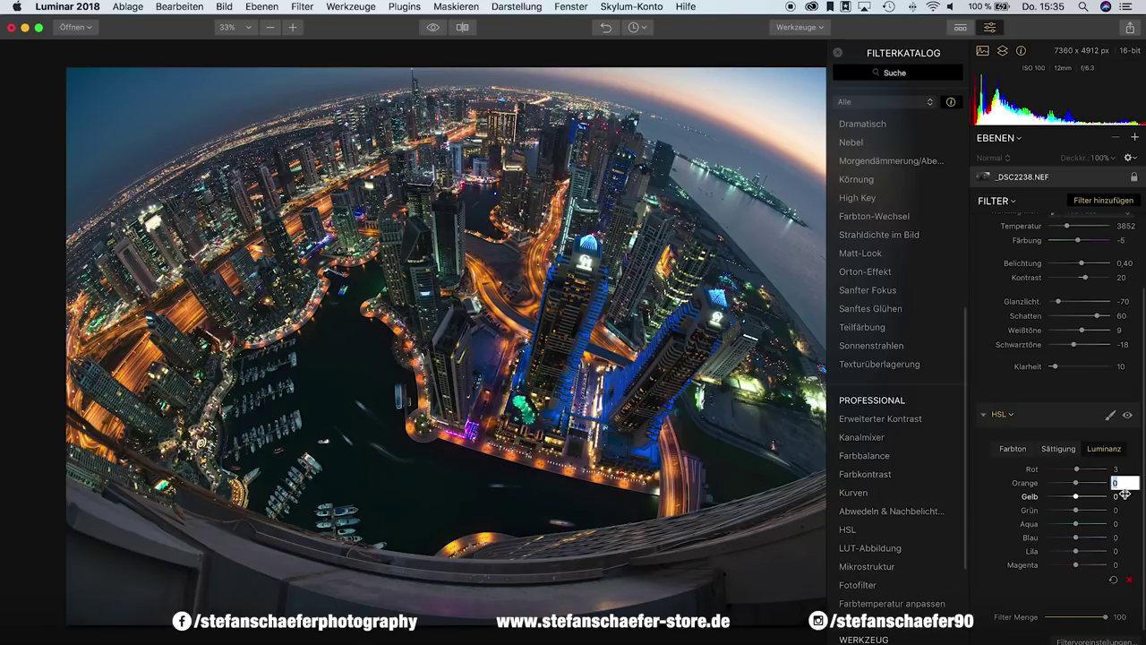
type("1")
left_click(1120, 497)
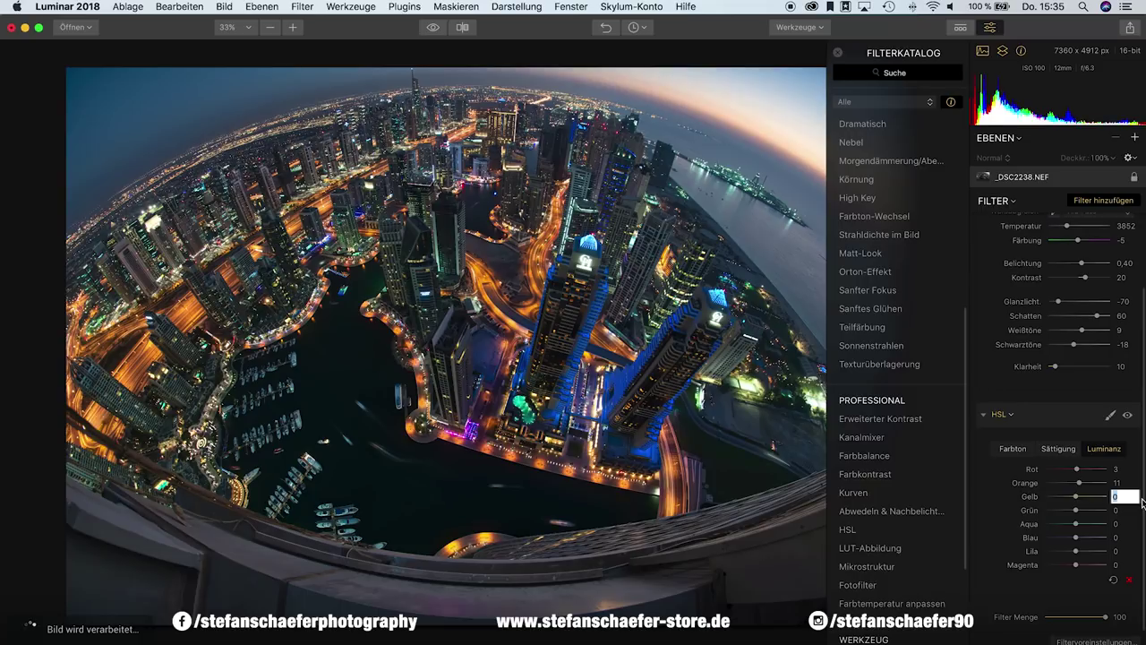
type("9")
key("Return")
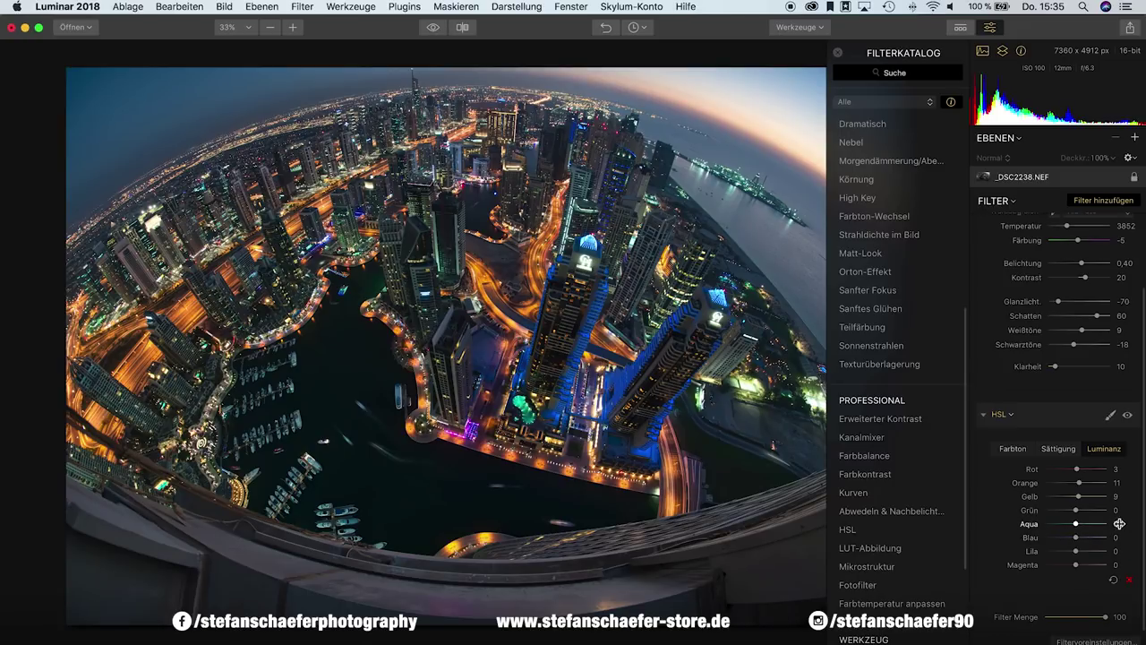
left_click_drag(1086, 529, 1073, 527)
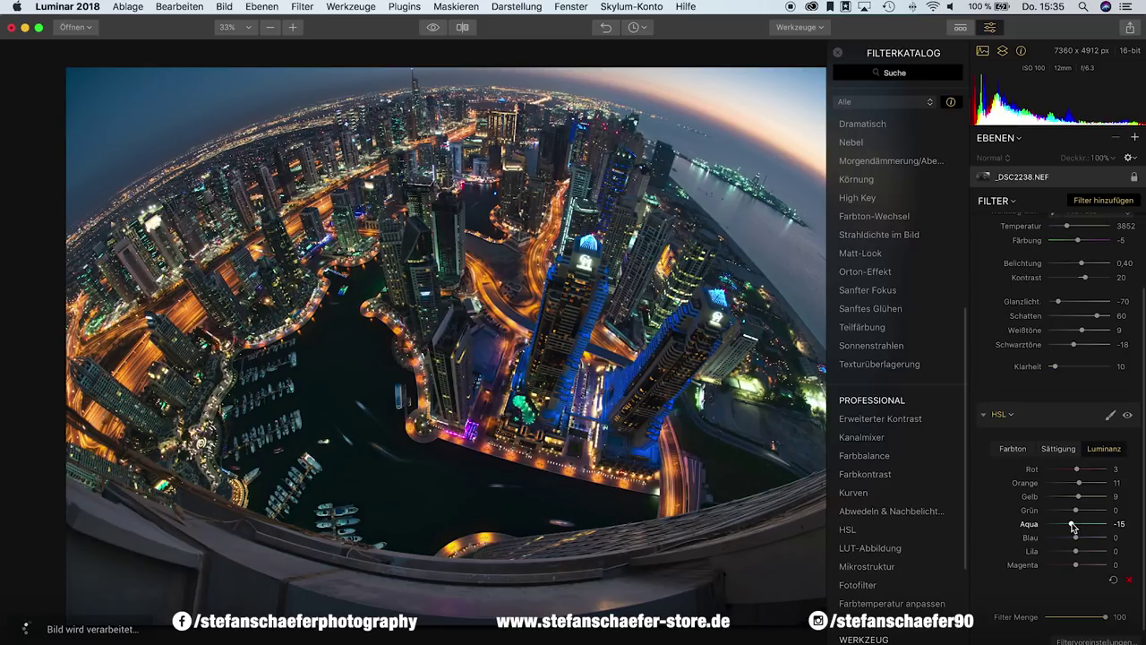
left_click(1117, 537)
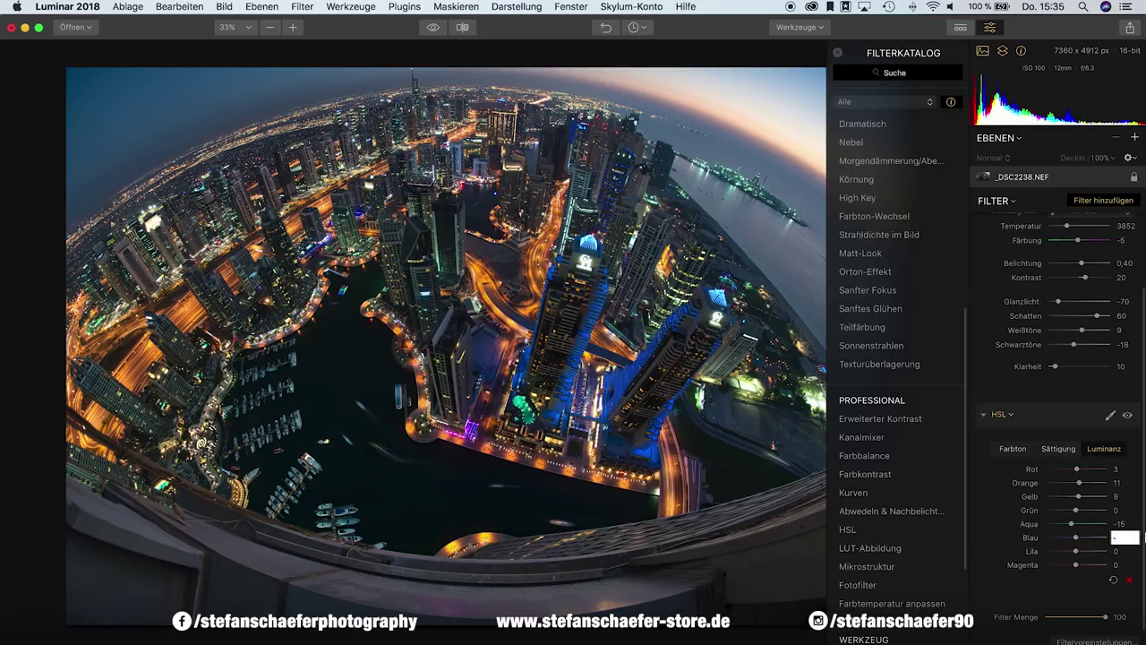
type("-5")
key("Return")
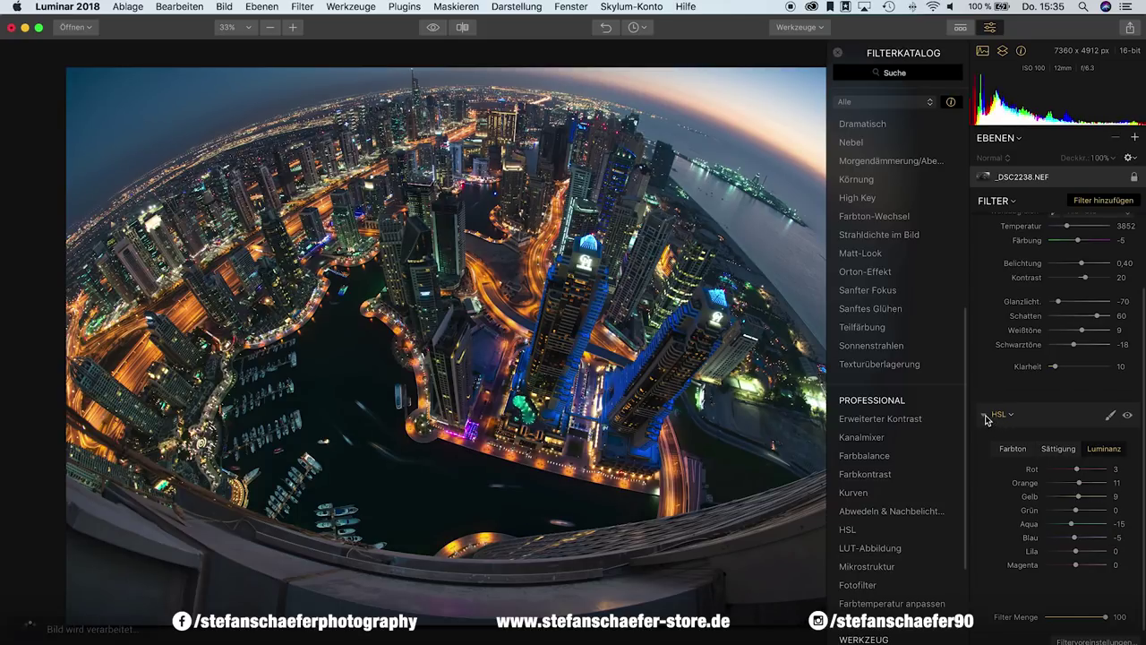
left_click(984, 417)
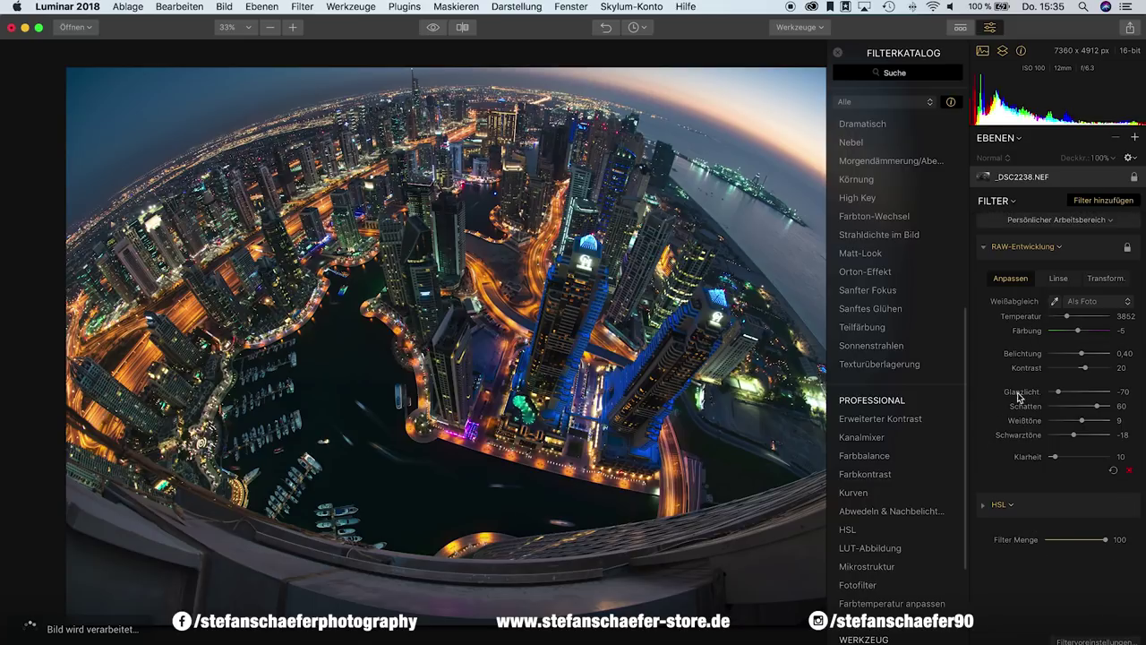
- Collapse the RAW-Entwicklung filter and scroll down the Filterkatalog for the next filter
left_click(983, 248)
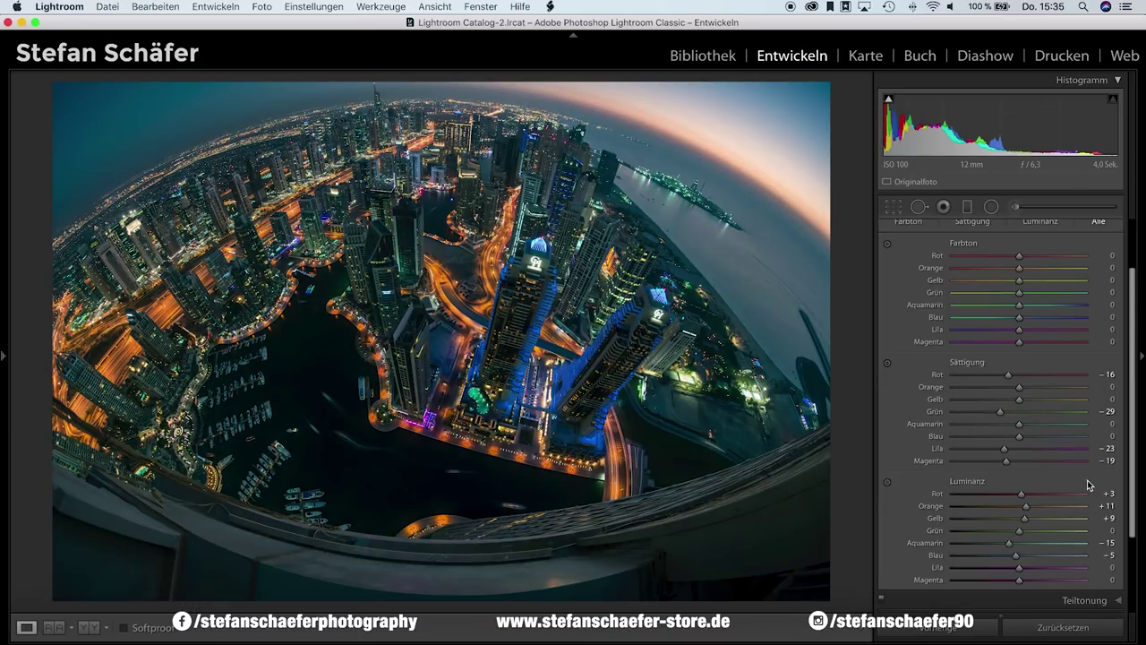
scroll(986, 555, "down", 5)
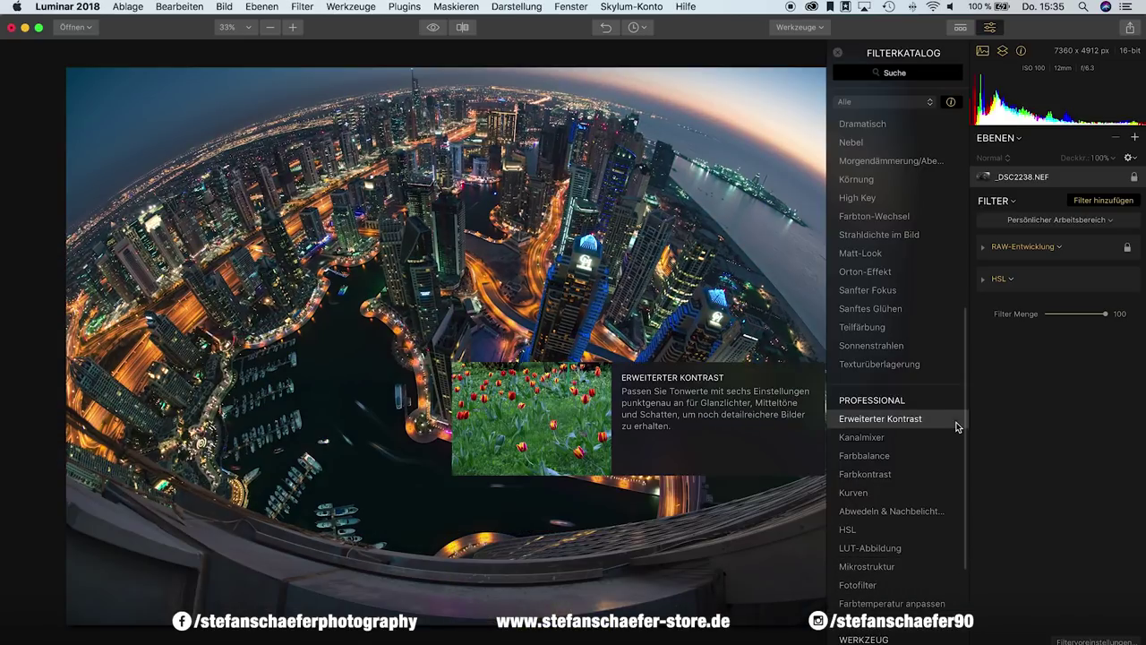
scroll(913, 495, "down", 1)
scroll(912, 495, "down", 1)
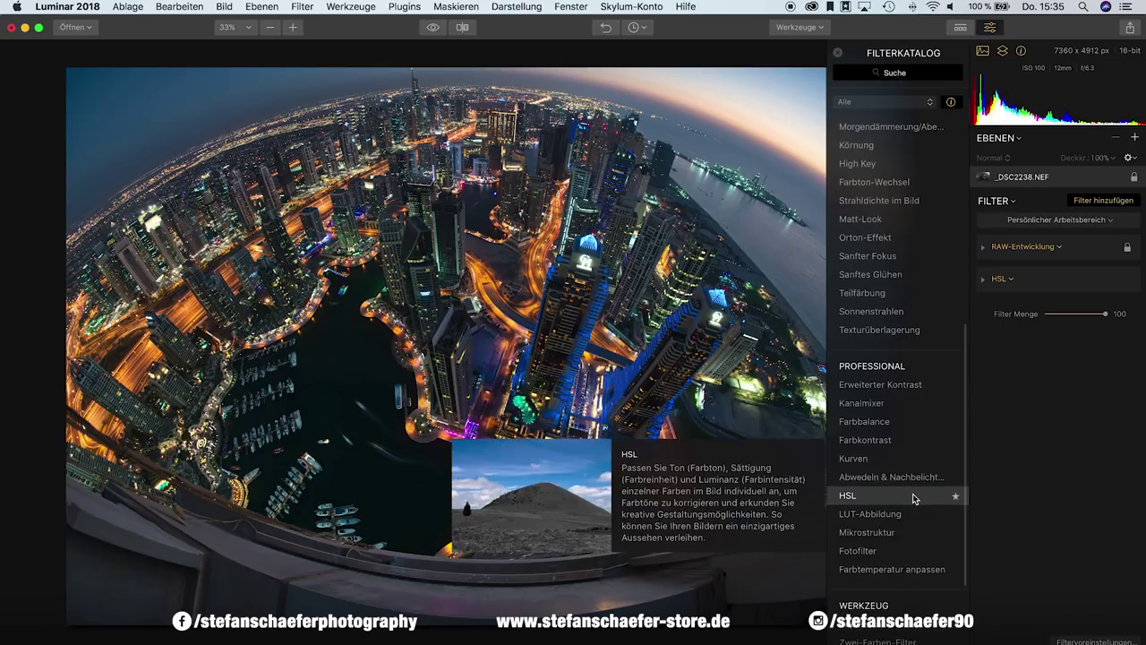
- Add a Teilfärbung filter with highlights hue 24 and saturation 15
left_click(879, 299)
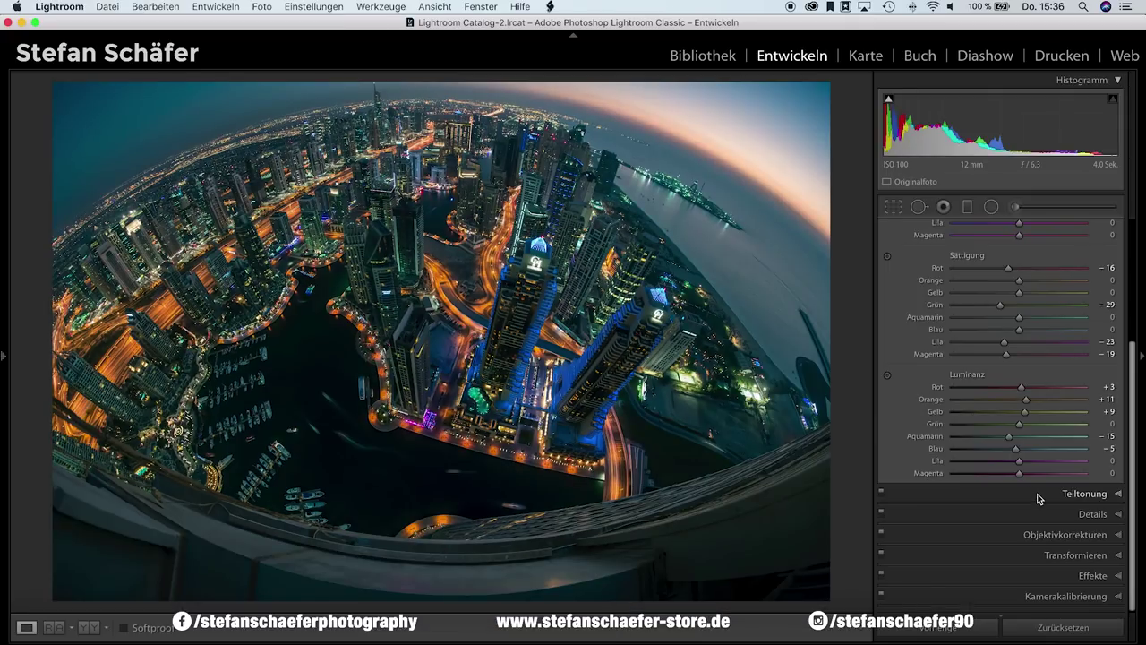
left_click(1037, 494)
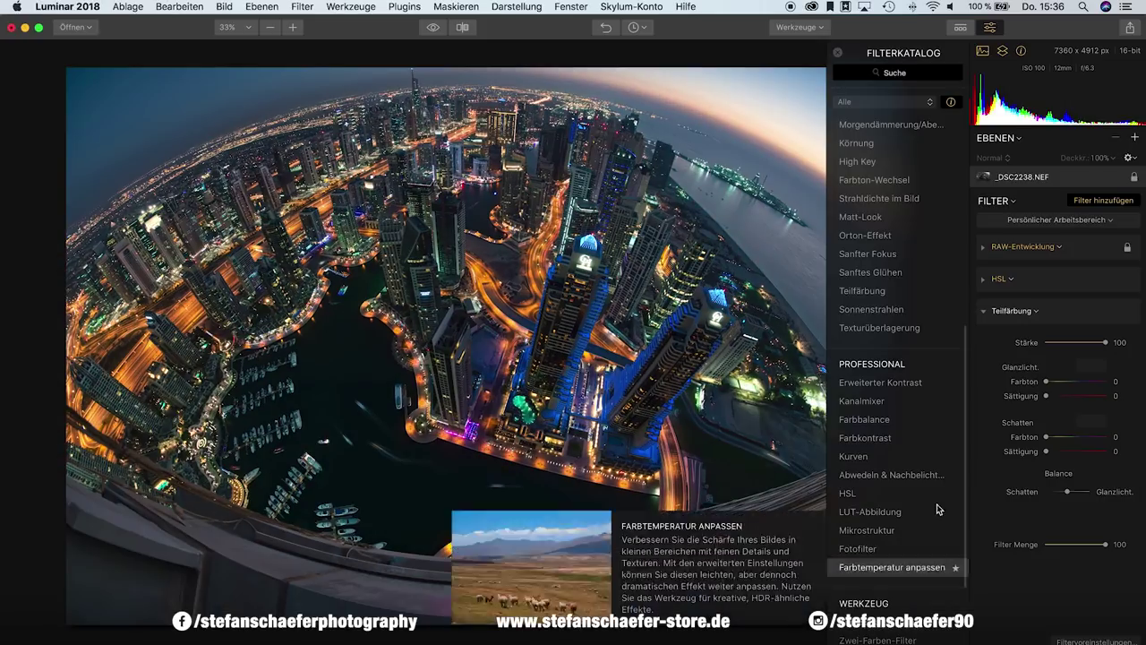
left_click(1115, 395)
type("15")
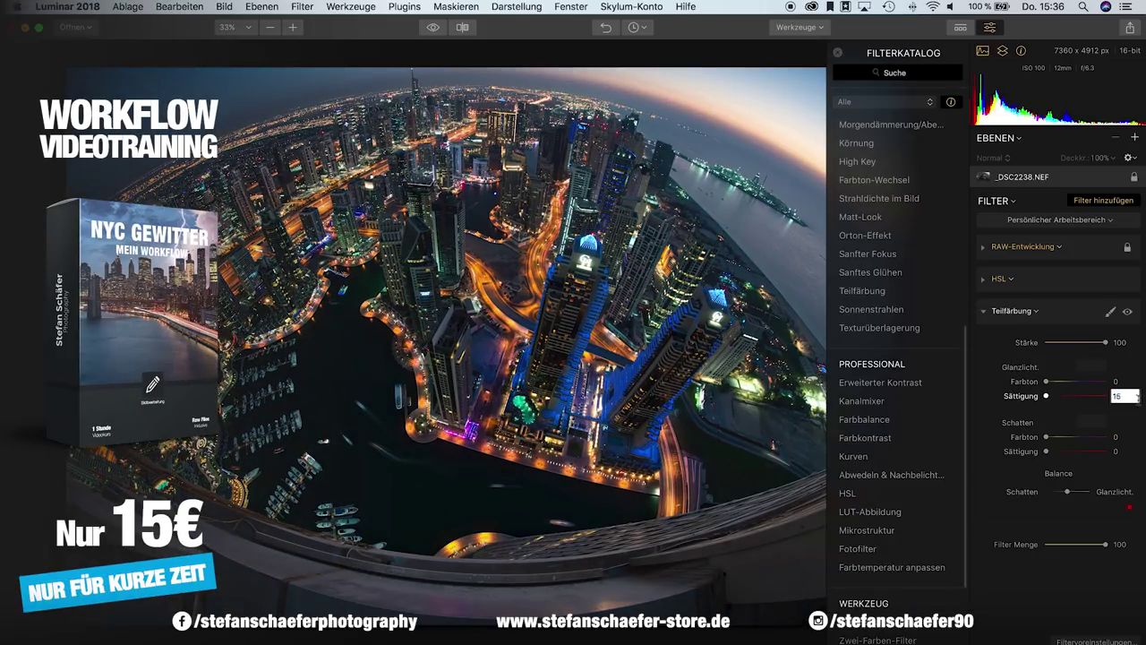
key("Return")
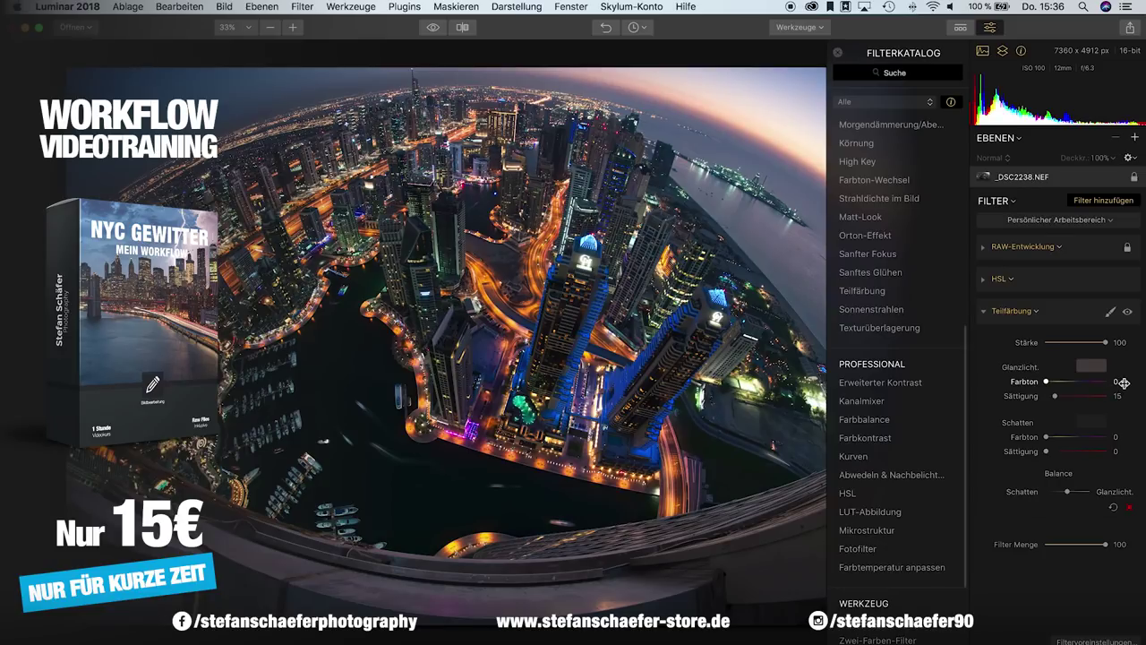
double_click(1121, 382)
key("Return")
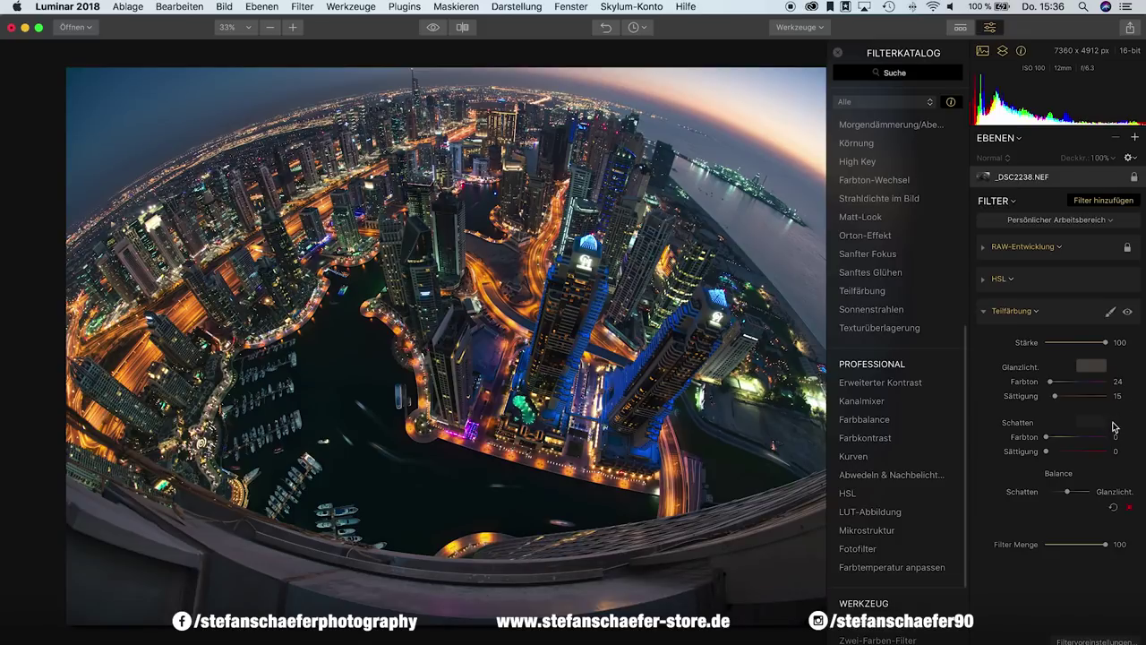
- Set the split-toning shadows to hue 192 and saturation 15, then collapse Teilfärbung
left_click(1115, 436)
key("Return")
left_click(1116, 451)
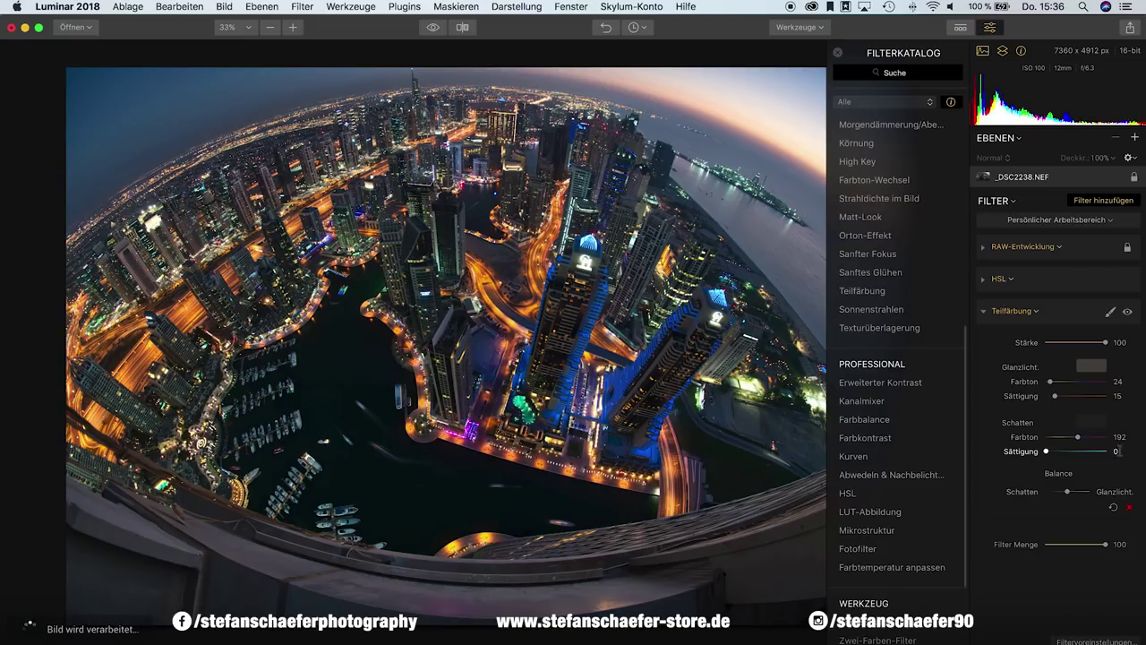
type("15")
key("Return")
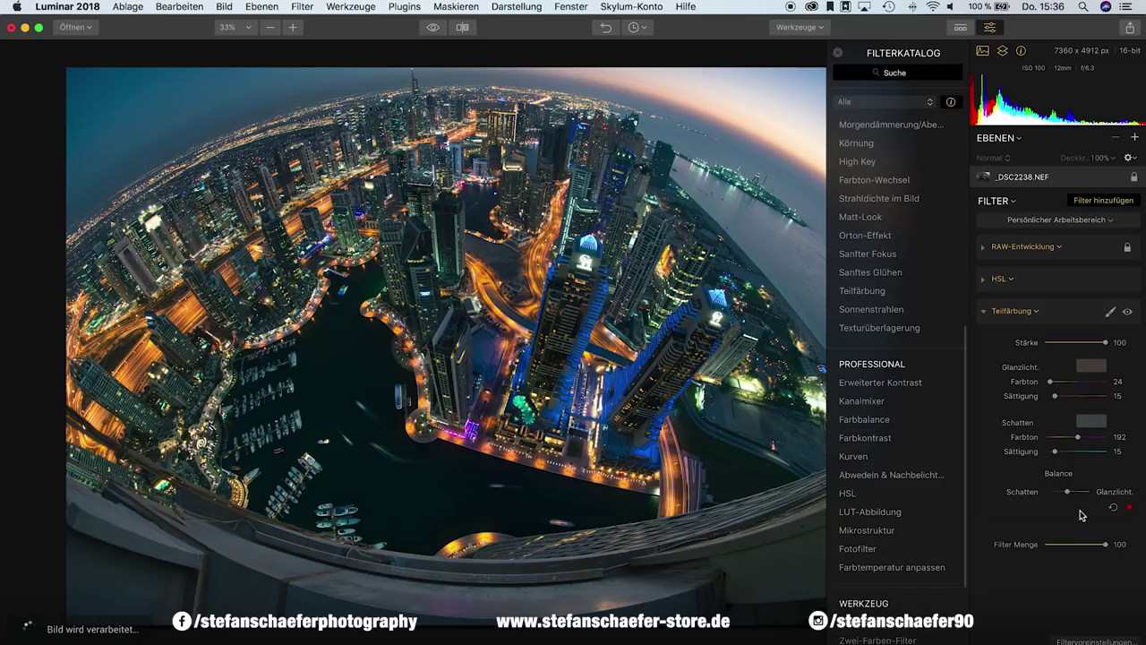
left_click(984, 312)
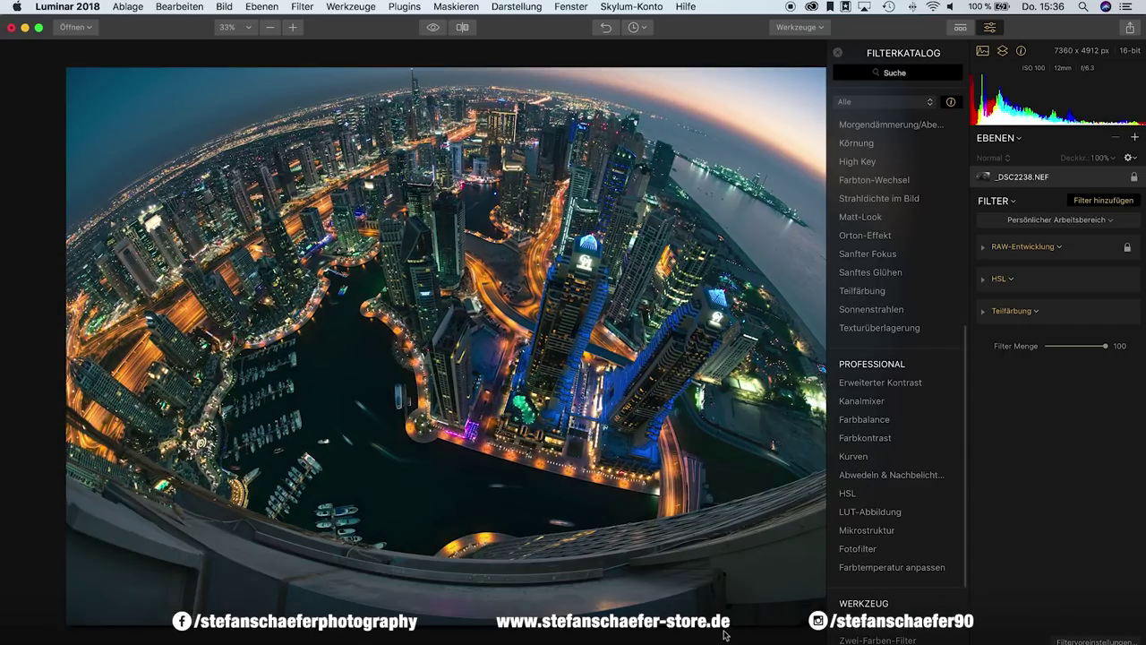
scroll(921, 245, "up", 1)
scroll(921, 245, "up", 5)
scroll(922, 249, "up", 3)
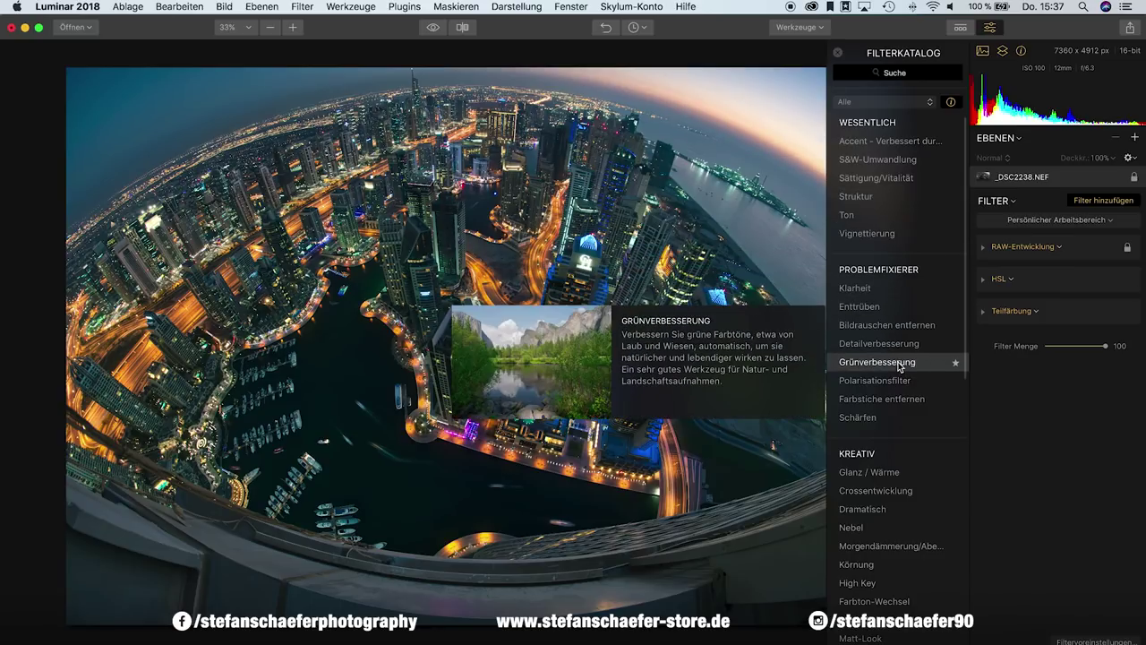
scroll(909, 449, "down", 1)
scroll(909, 449, "down", 1)
scroll(910, 450, "down", 2)
scroll(909, 449, "down", 2)
scroll(907, 448, "down", 1)
scroll(907, 449, "down", 1)
scroll(907, 449, "down", 1)
scroll(907, 449, "down", 1)
scroll(907, 445, "down", 2)
scroll(907, 444, "down", 1)
scroll(907, 444, "down", 1)
scroll(907, 444, "down", 1)
scroll(907, 444, "down", 1)
scroll(907, 444, "down", 1)
scroll(908, 444, "down", 1)
scroll(907, 445, "down", 1)
scroll(897, 443, "down", 1)
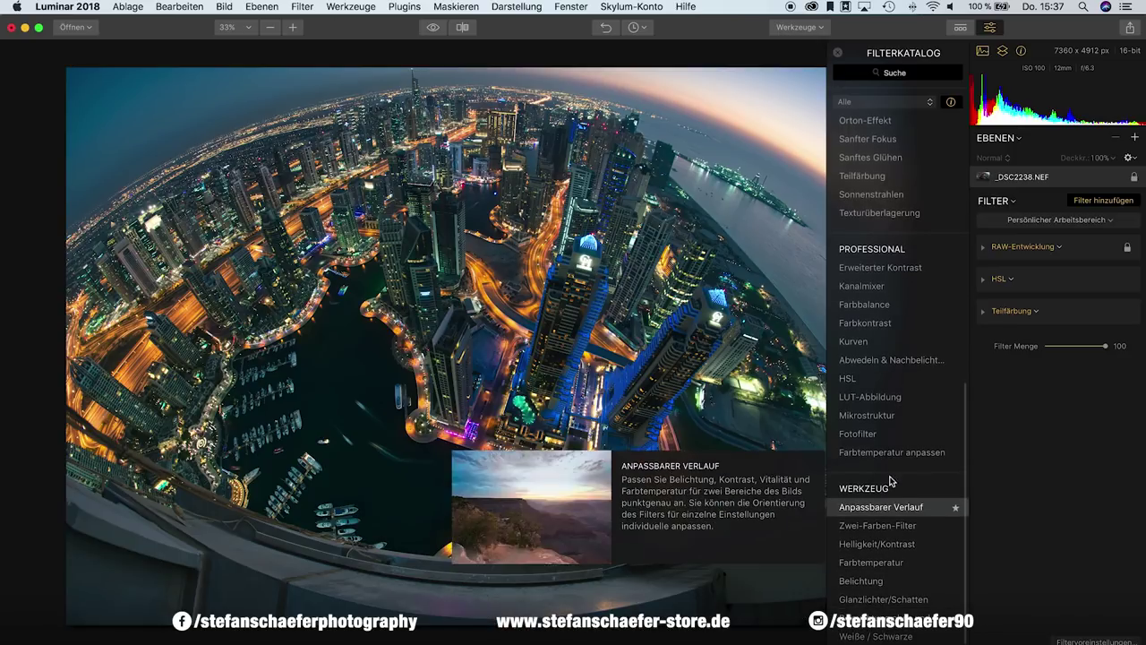
scroll(906, 425, "up", 2)
scroll(906, 424, "up", 1)
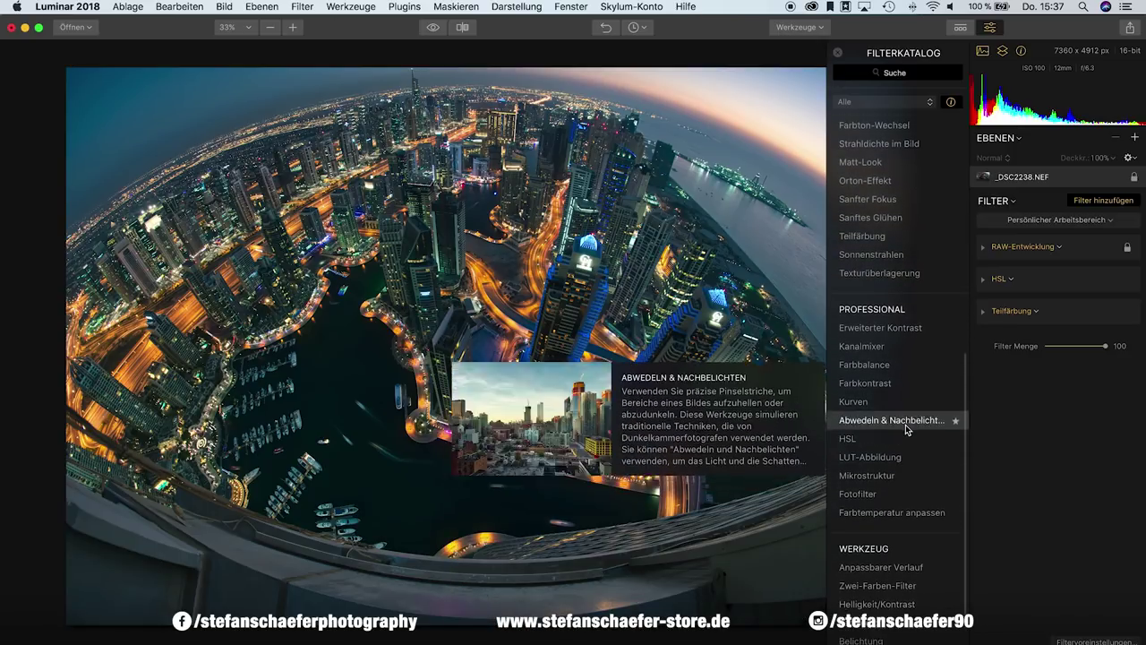
scroll(906, 425, "up", 3)
scroll(906, 424, "up", 1)
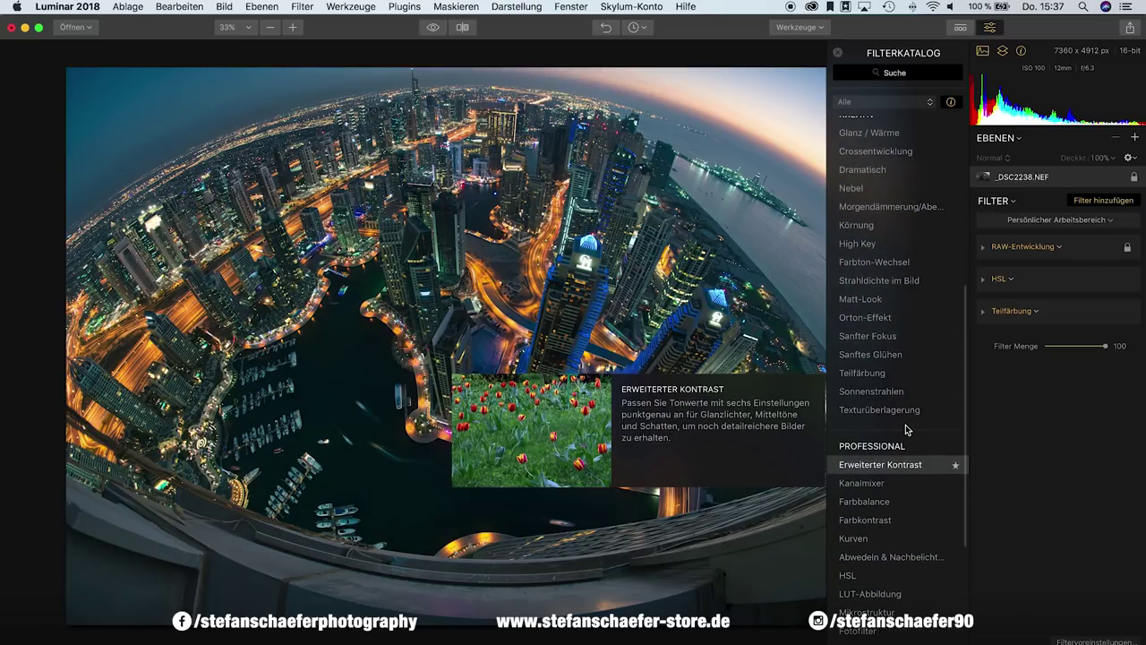
scroll(905, 424, "up", 2)
scroll(908, 430, "up", 1)
scroll(907, 430, "up", 2)
scroll(907, 430, "up", 1)
scroll(908, 429, "up", 3)
scroll(907, 430, "up", 1)
scroll(907, 430, "up", 2)
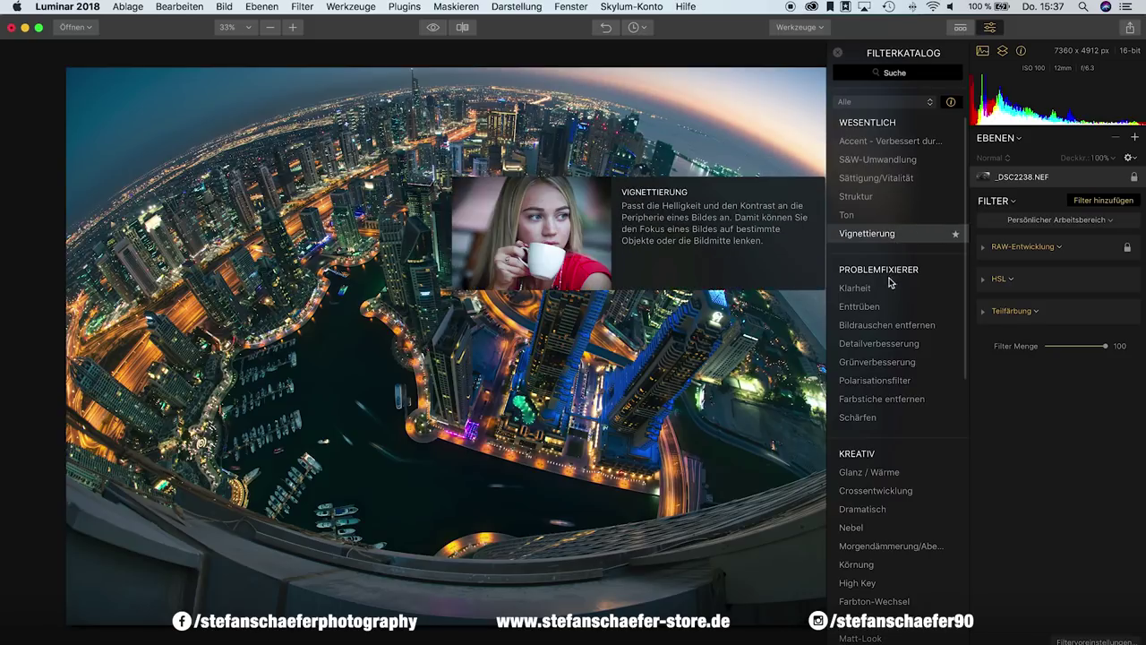
- Add Detailverbesserung and adjust its sliders to finish at Klein 10, Mittel 0, Groß 0
left_click(873, 343)
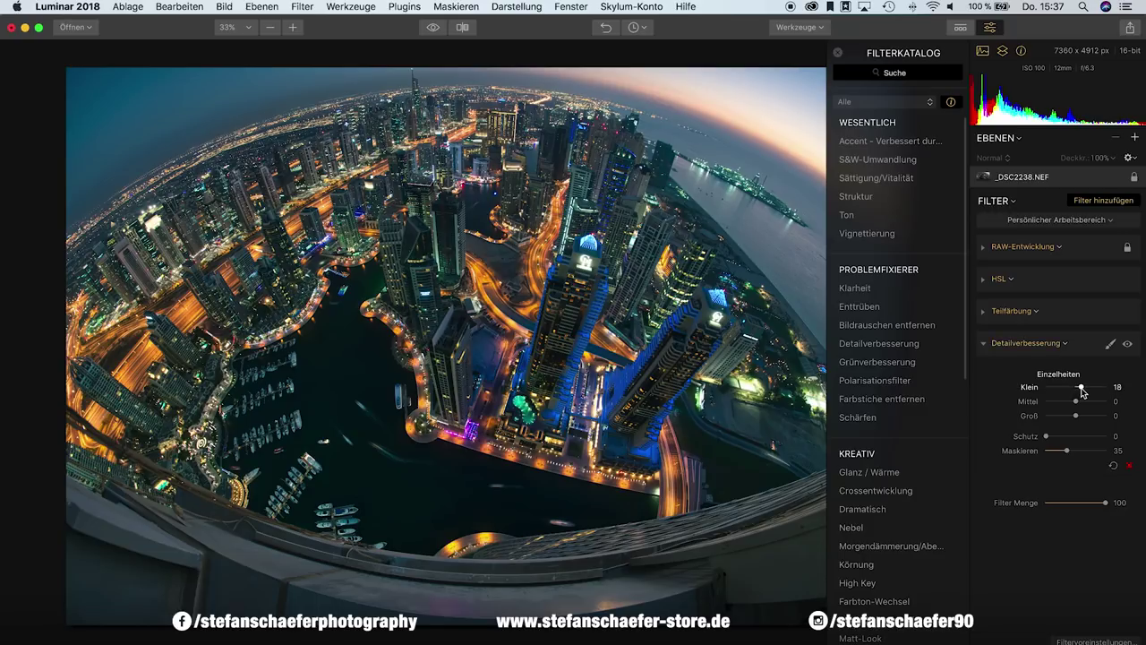
left_click_drag(1085, 391, 1082, 405)
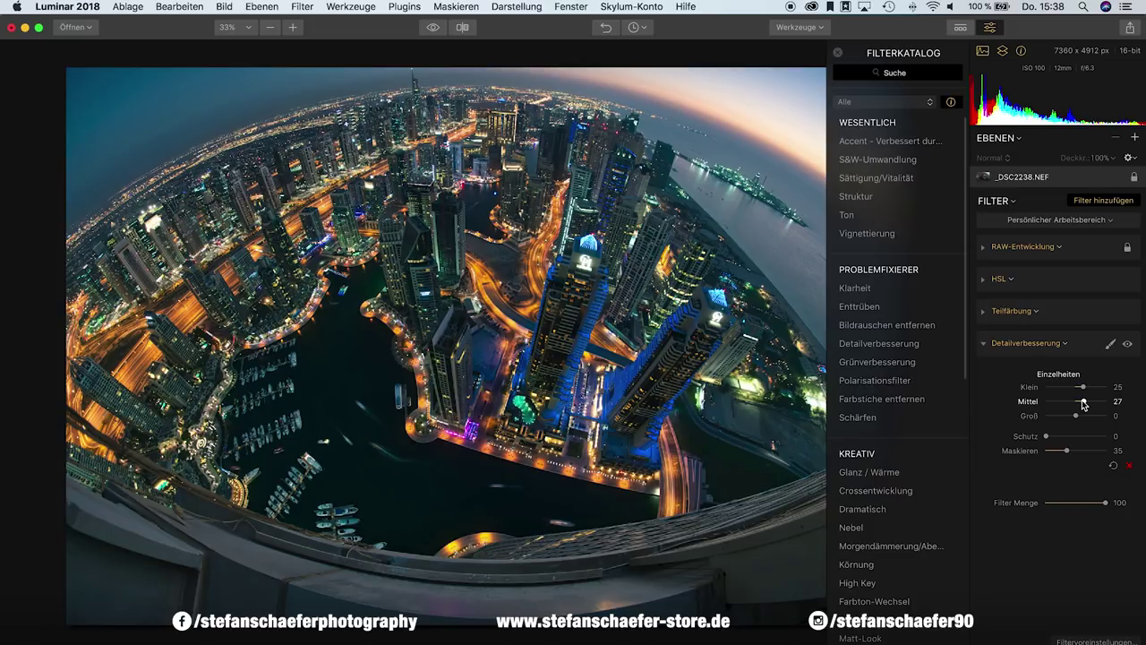
left_click_drag(1078, 418, 1083, 418)
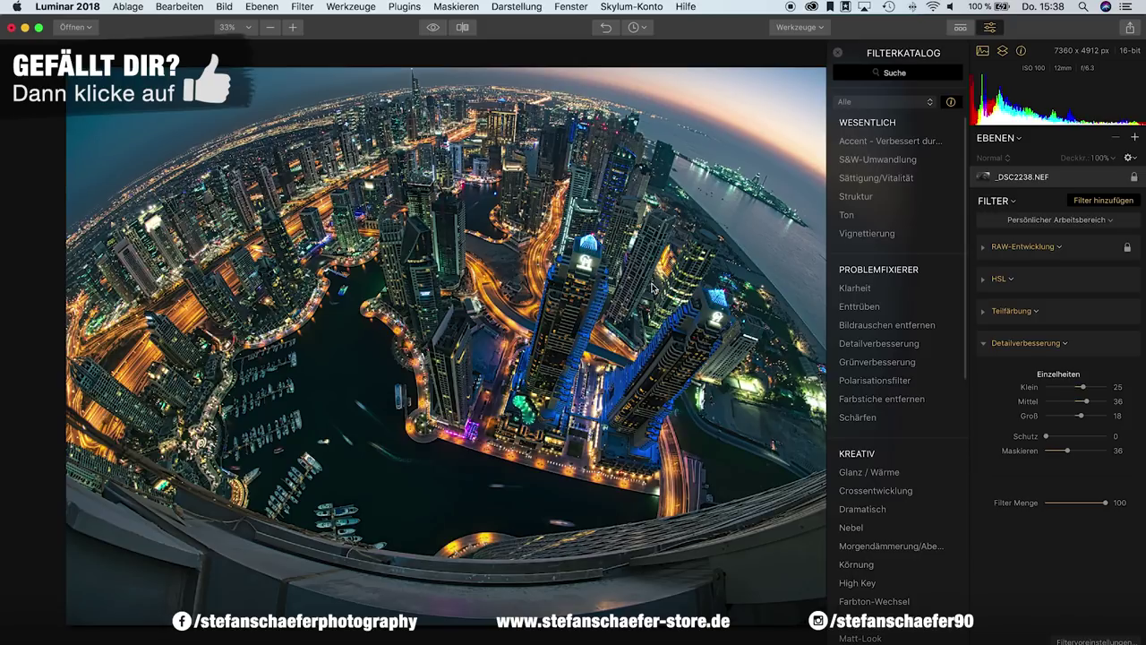
left_click(1082, 416)
left_click_drag(1082, 416, 1079, 402)
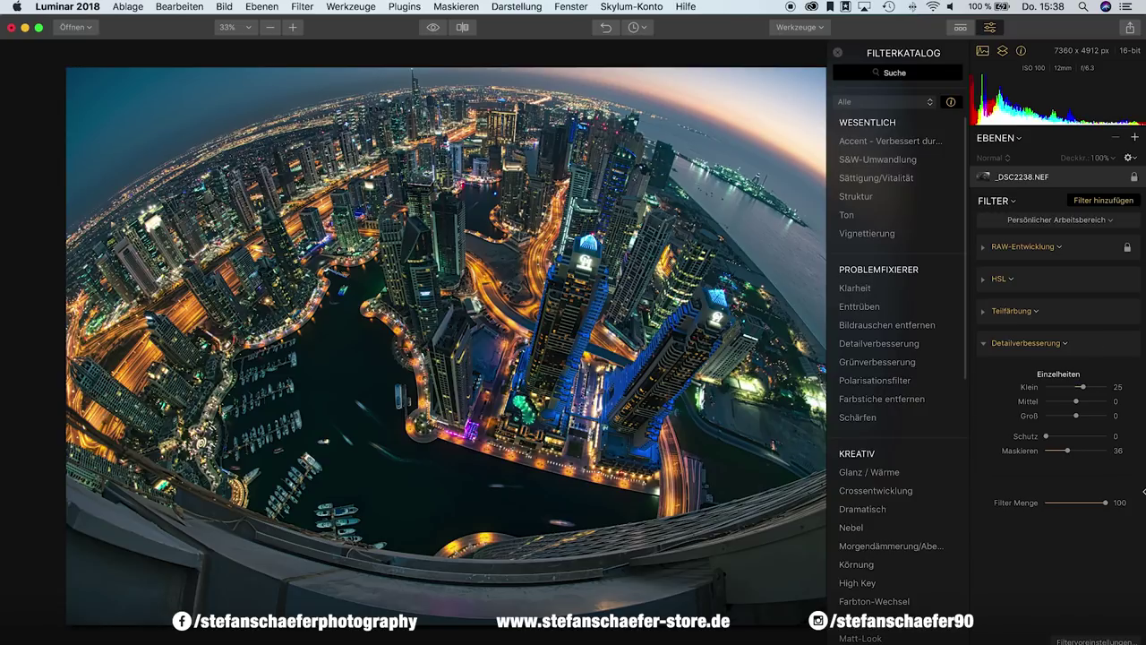
left_click_drag(1083, 387, 1081, 390)
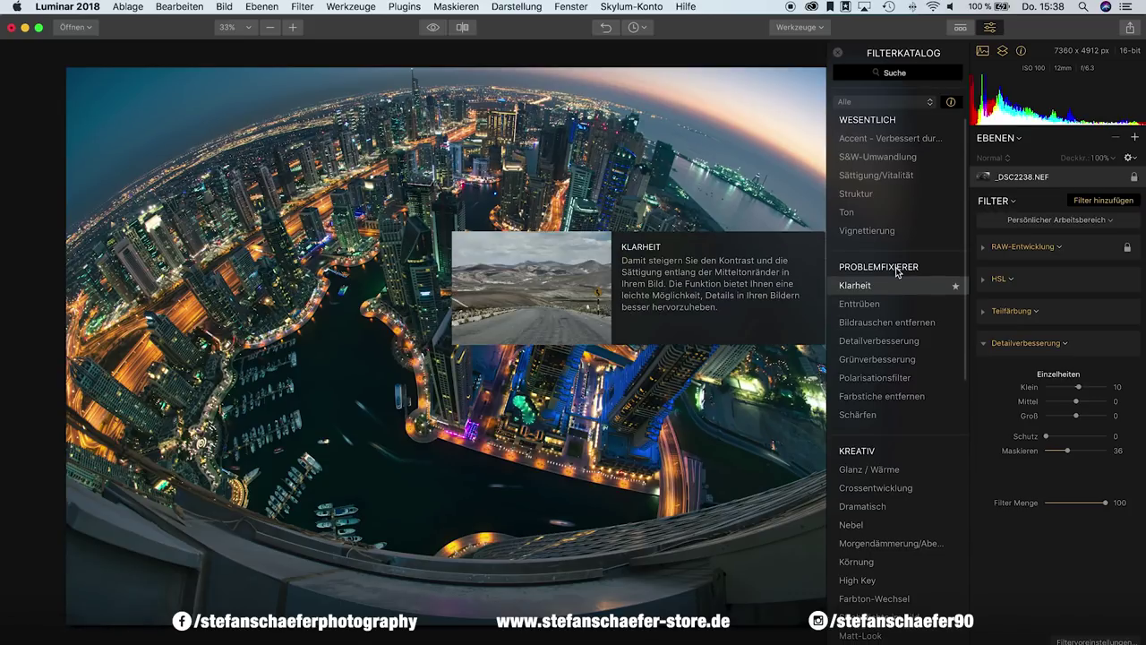
- Add a Vignettierung filter at Stärke −10, then collapse the Vignettierung and Detailverbesserung sections
scroll(878, 232, "down", 1)
left_click(878, 232)
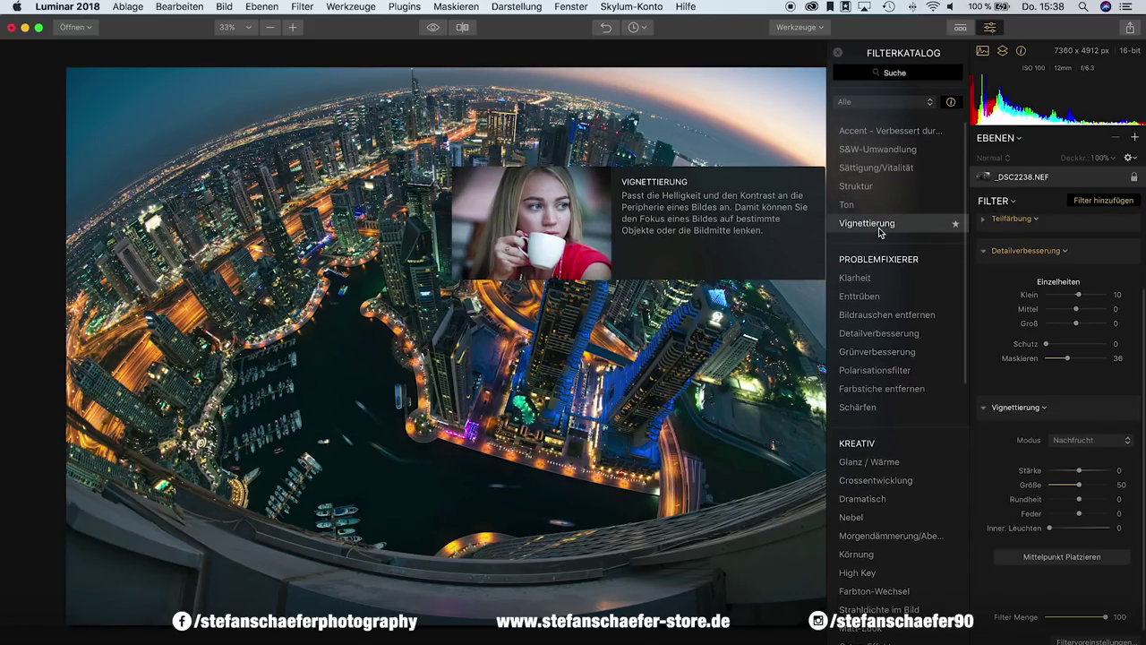
left_click_drag(1081, 471, 1077, 471)
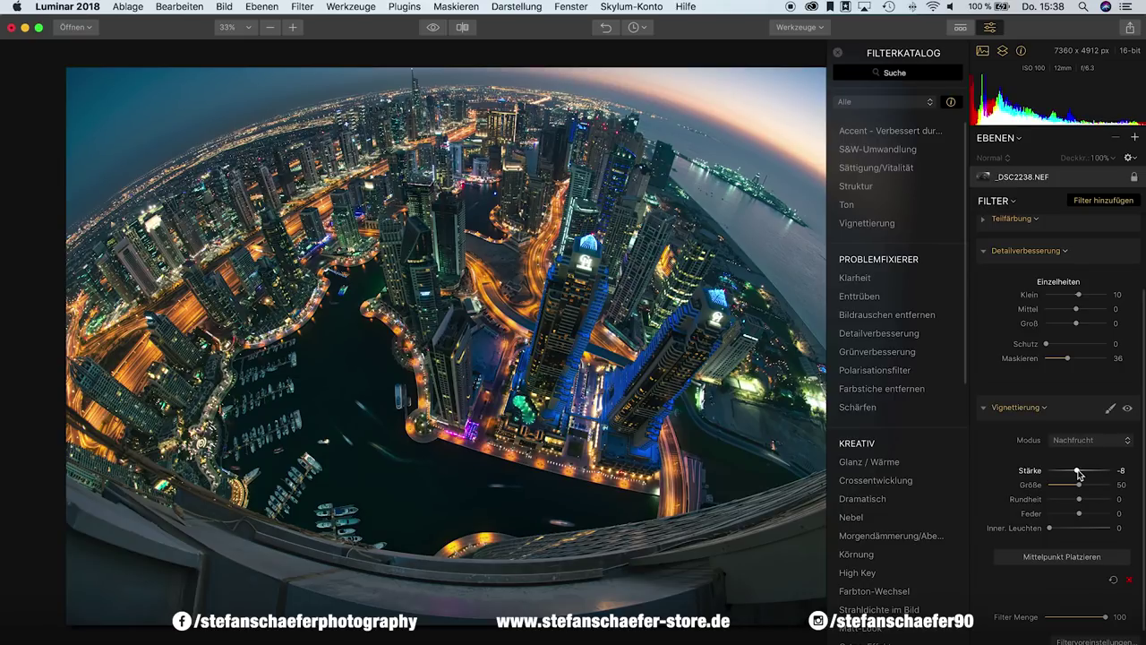
left_click_drag(1079, 473, 1077, 473)
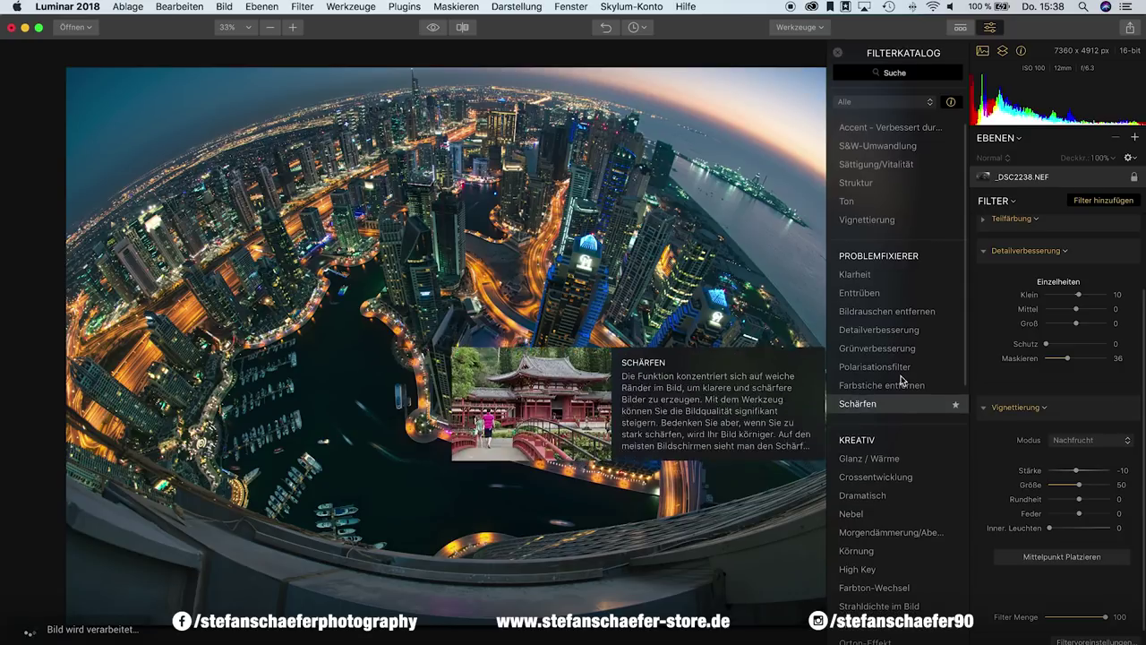
scroll(866, 413, "down", 1)
left_click(985, 408)
left_click(983, 348)
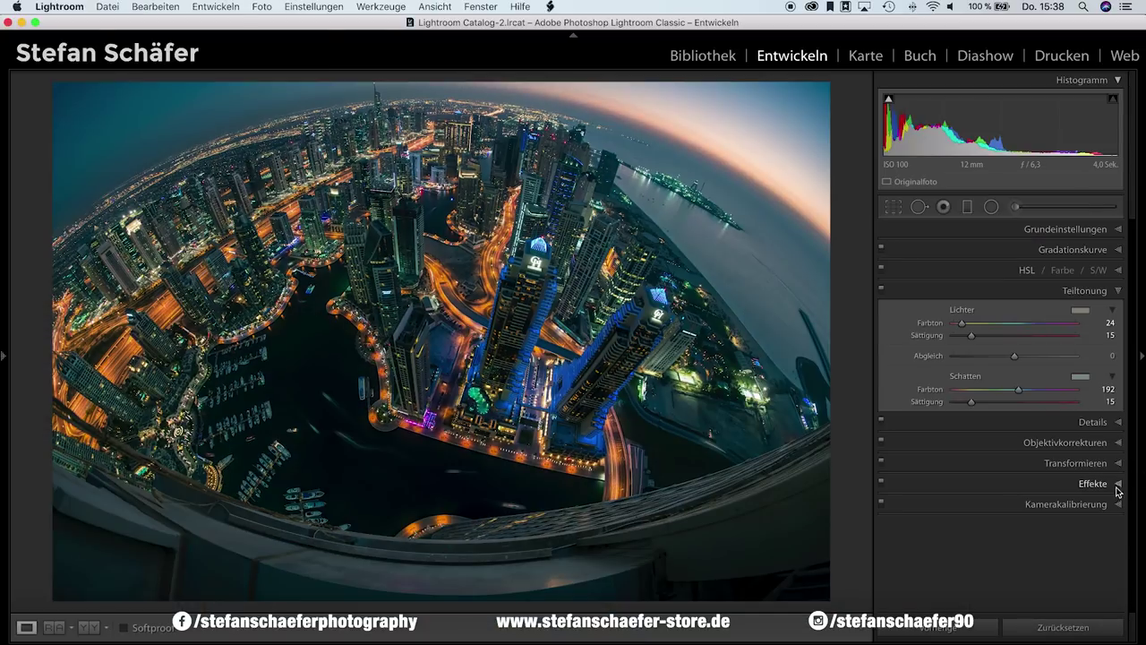
- In Lightroom's Effekte panel, change Dunst entfernen from +4 to 0
left_click(1100, 483)
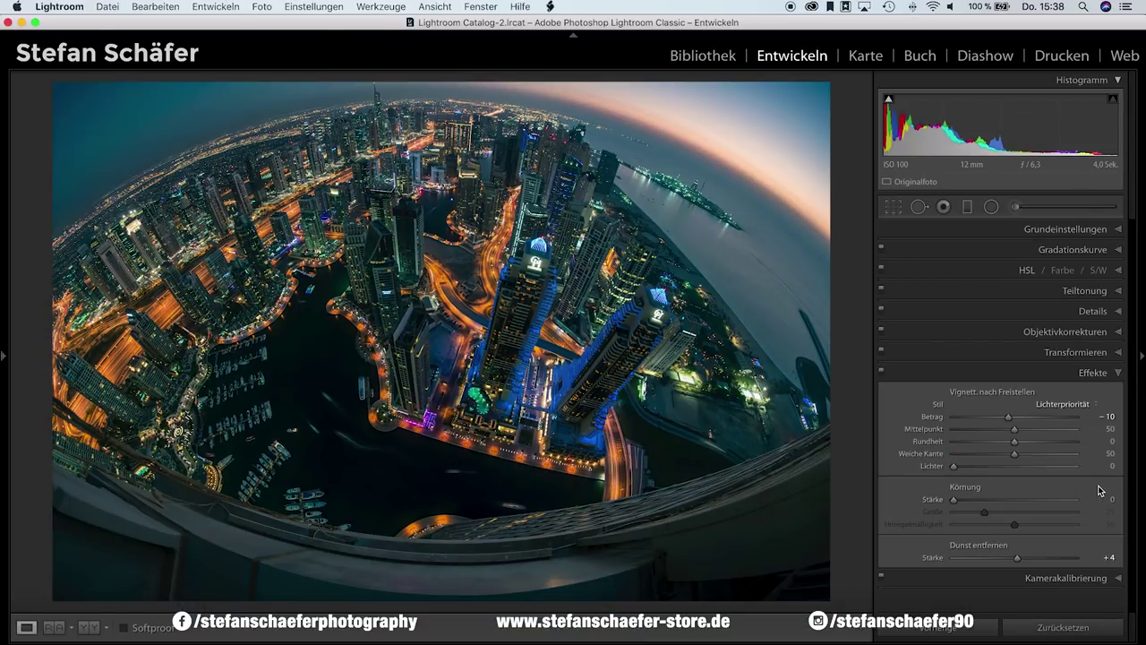
left_click(1111, 558)
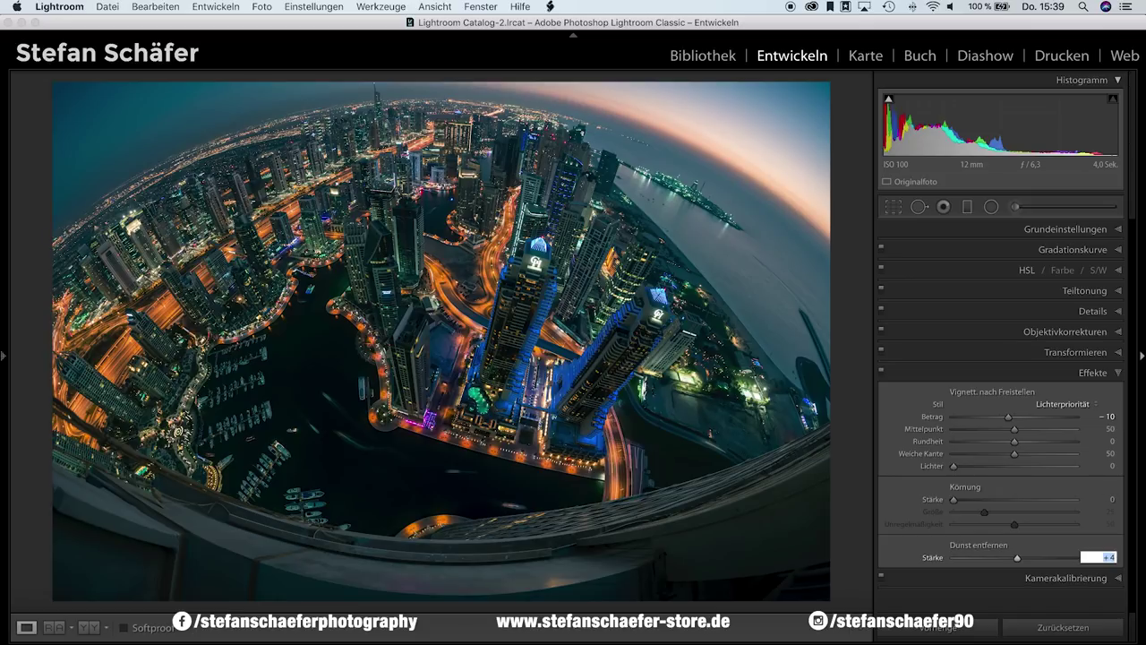
type("0")
key("Return")
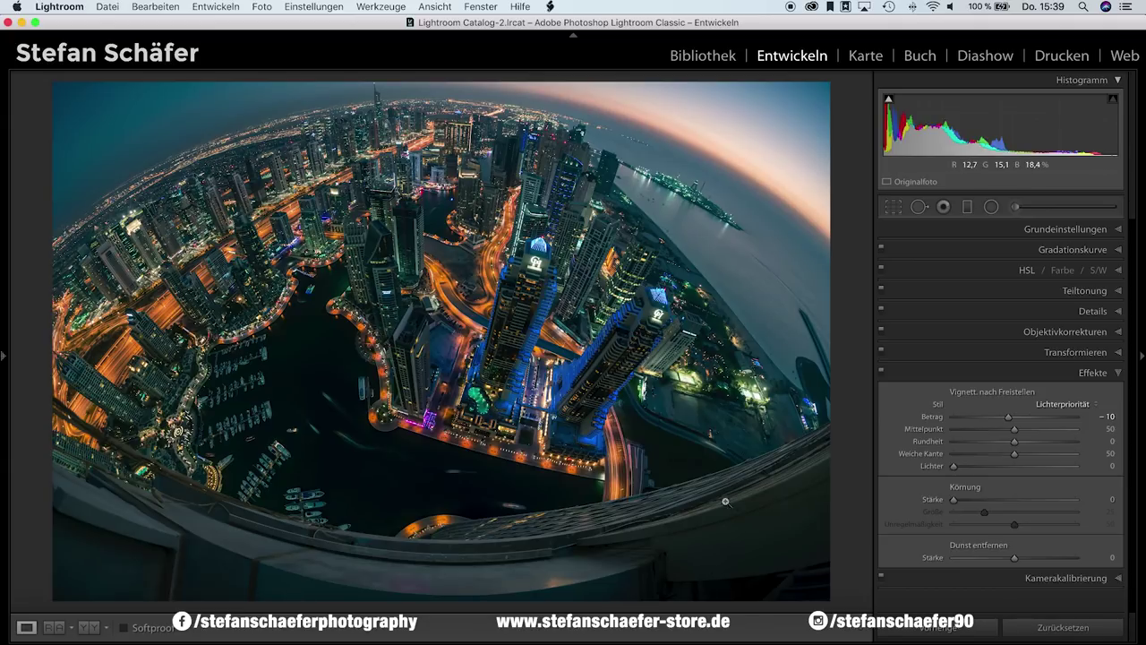
- Collapse Lightroom's Effekte panel with the vignette, grain and dehaze settings
left_click(1110, 371)
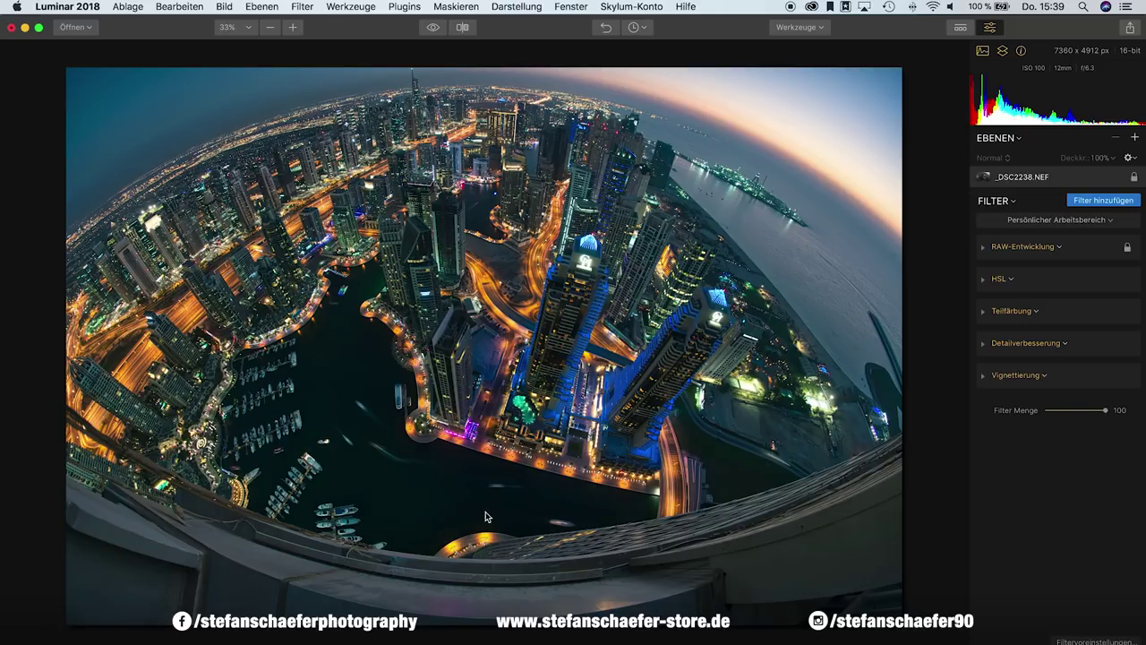
mouse_move(543, 641)
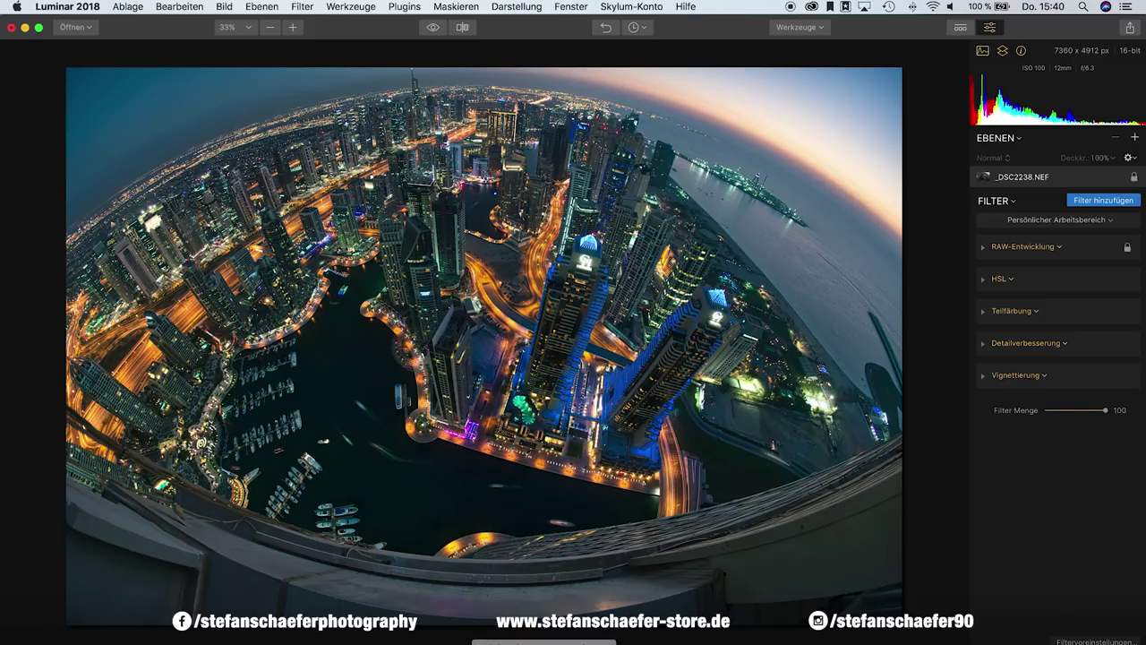
left_click(544, 631)
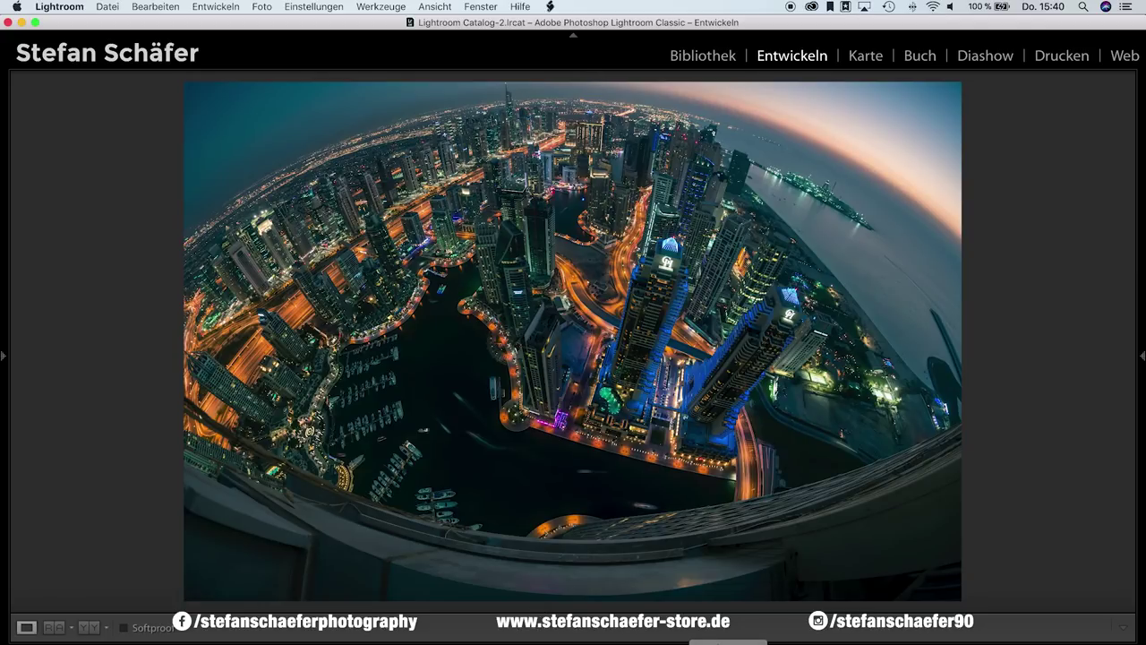
left_click(728, 639)
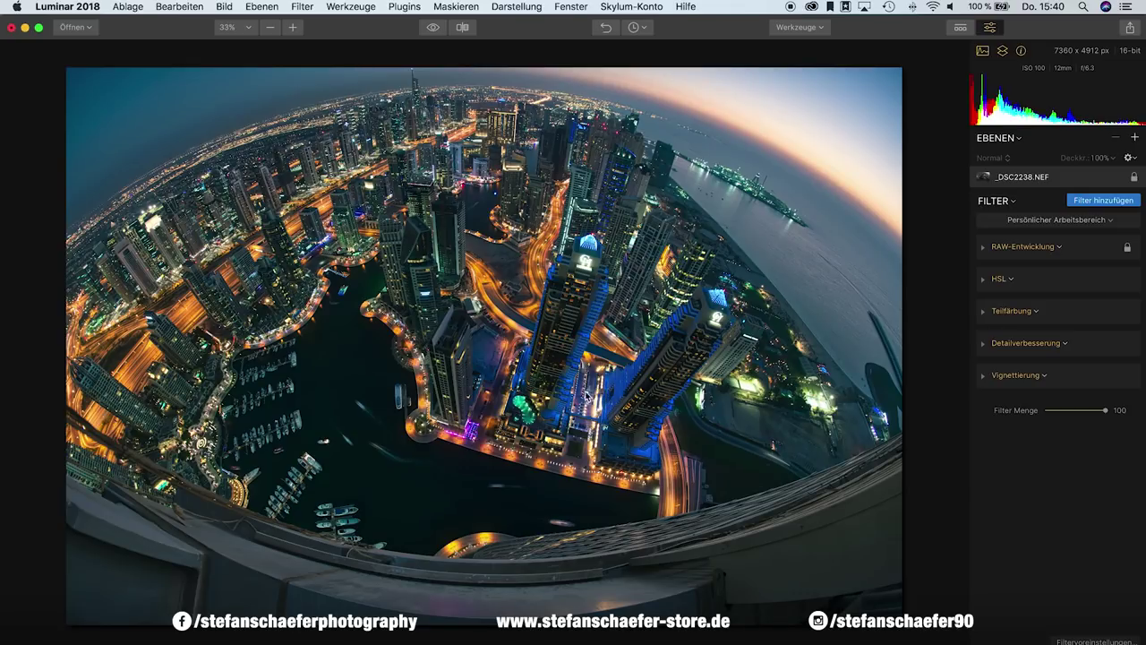